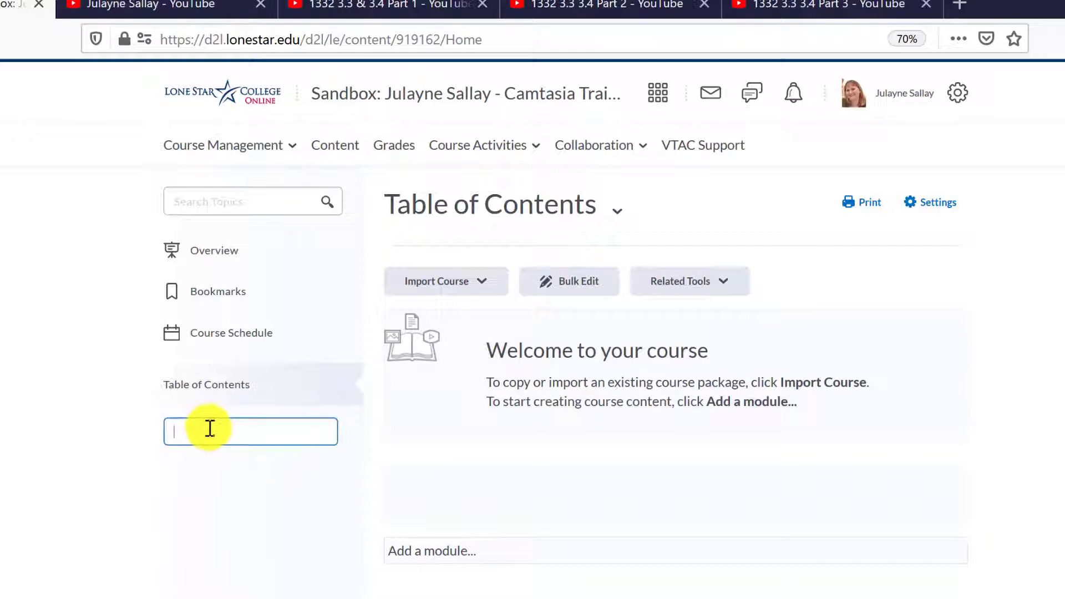
Add a module named Camtasia Training to the course's table of contents
text(Camta)
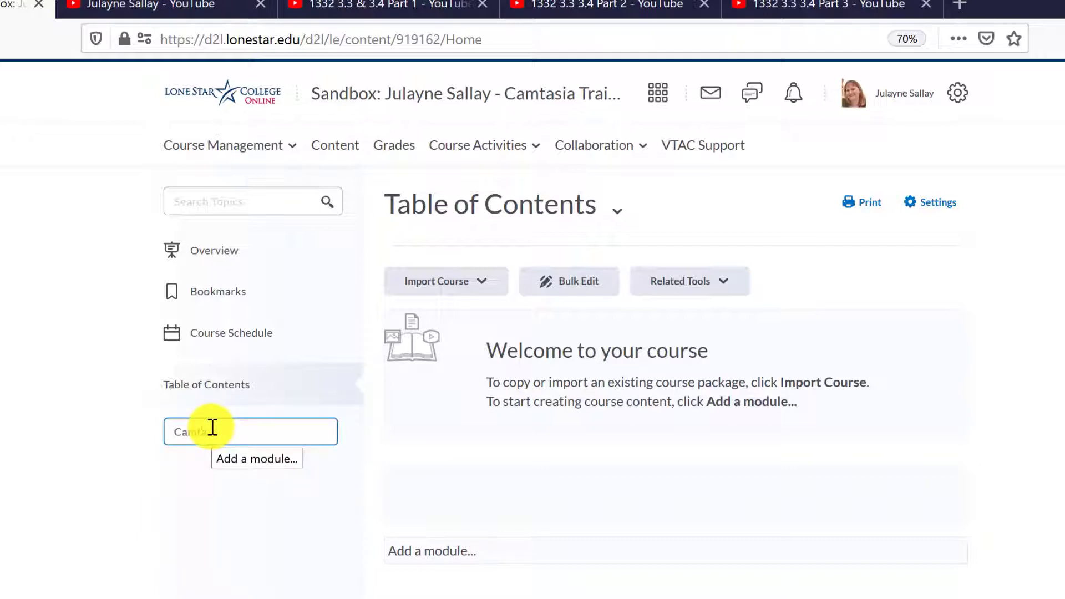
text(sia Training)
key(Return)
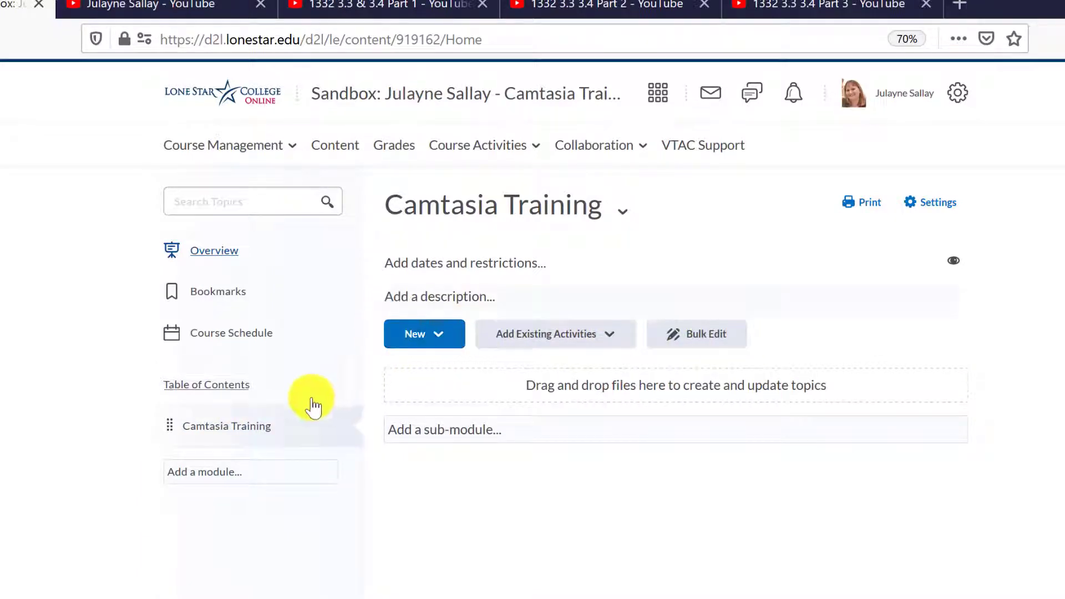
Create a new file in the Camtasia Training module and title it Truth Tables
click(217, 427)
click(446, 336)
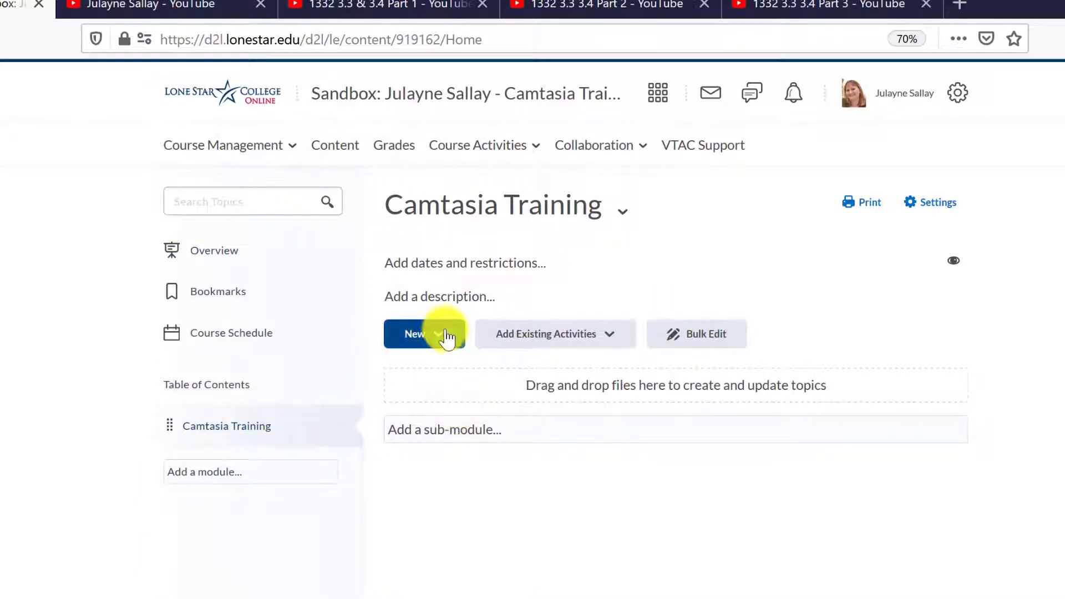
click(446, 337)
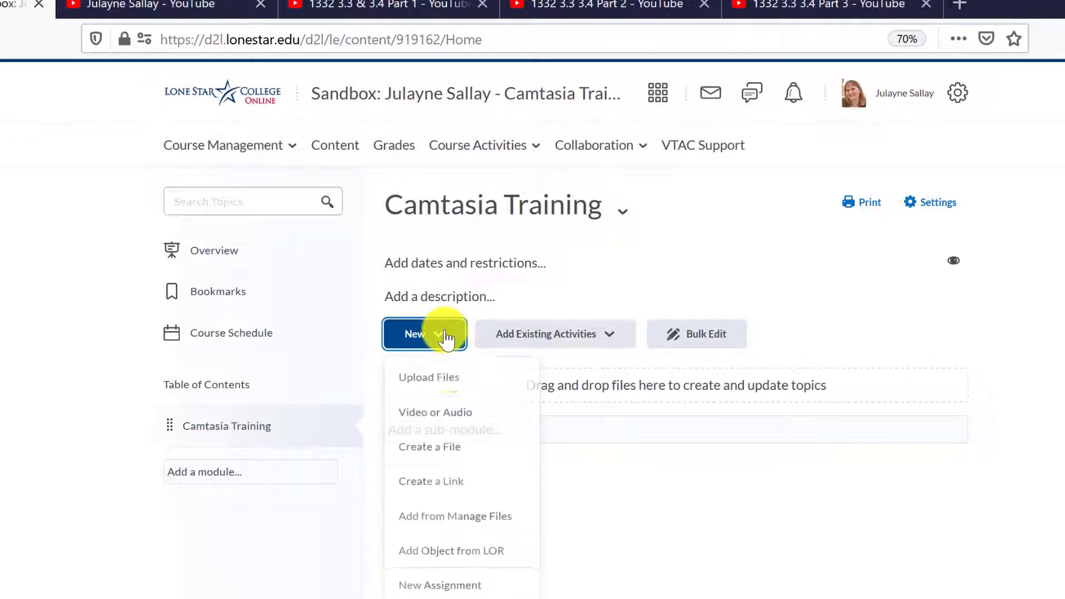
click(462, 458)
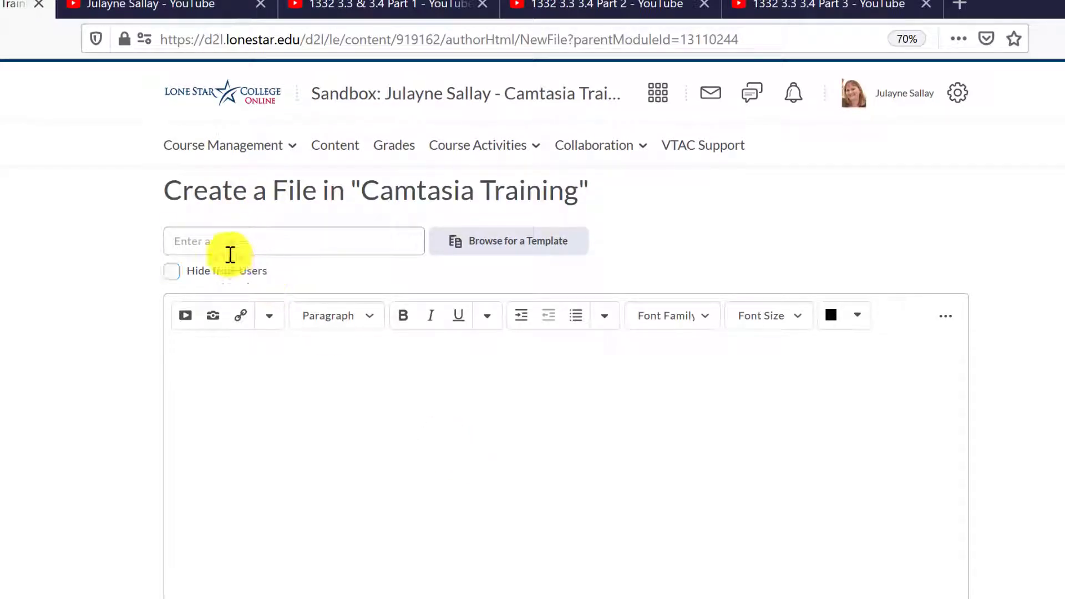
click(222, 240)
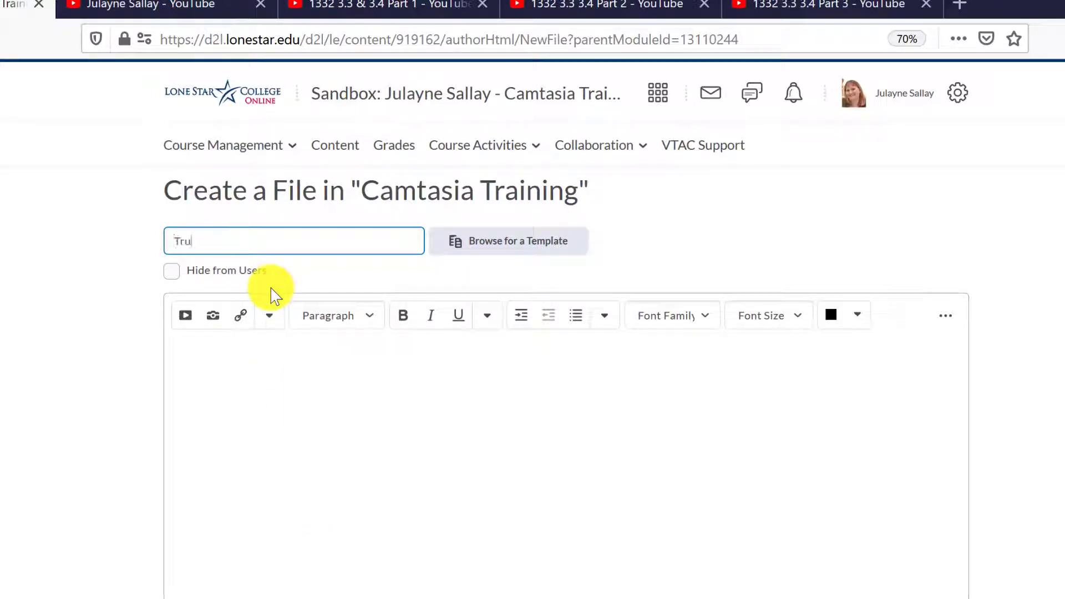
text(Truth Tables)
Paste the copied viewing instructions for the Lesson 3.3 & 3.4 videos into the file body and start a new line beneath them
click(283, 387)
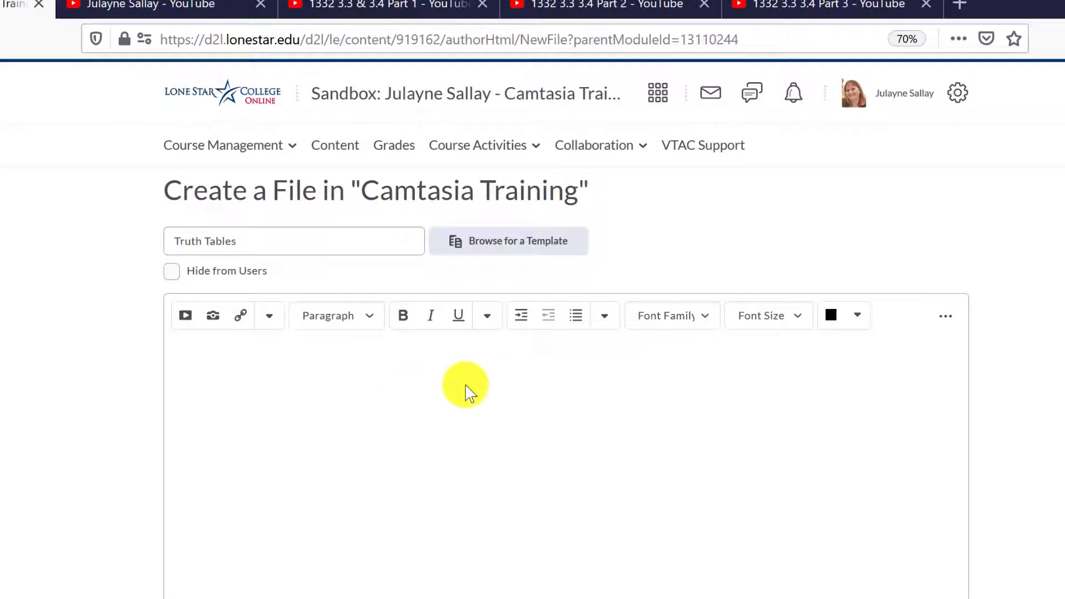
key(ctrl+v)
click(580, 516)
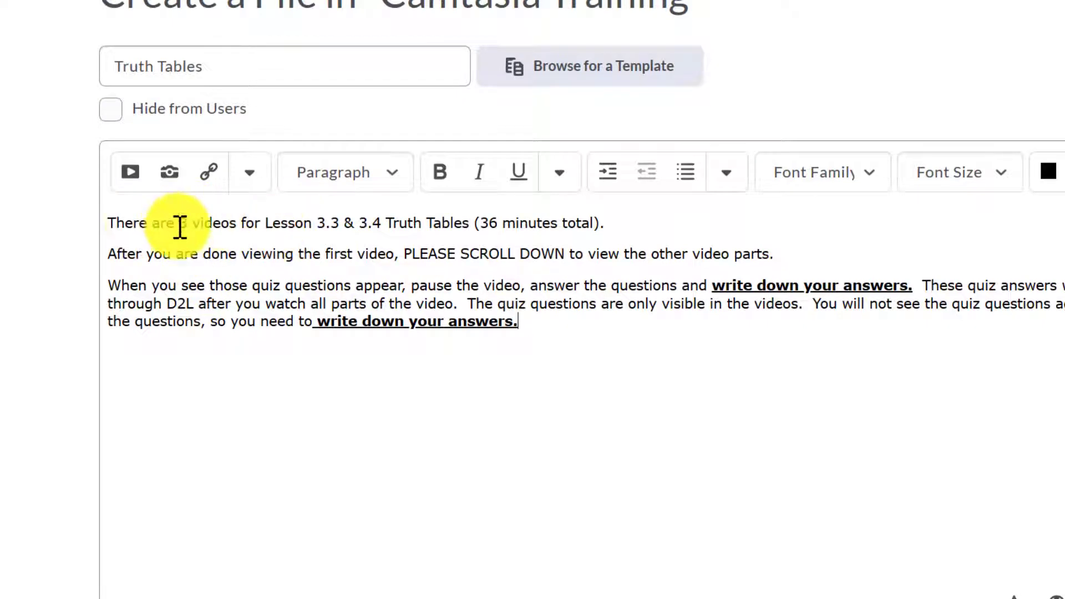
drag(178, 225, 232, 224)
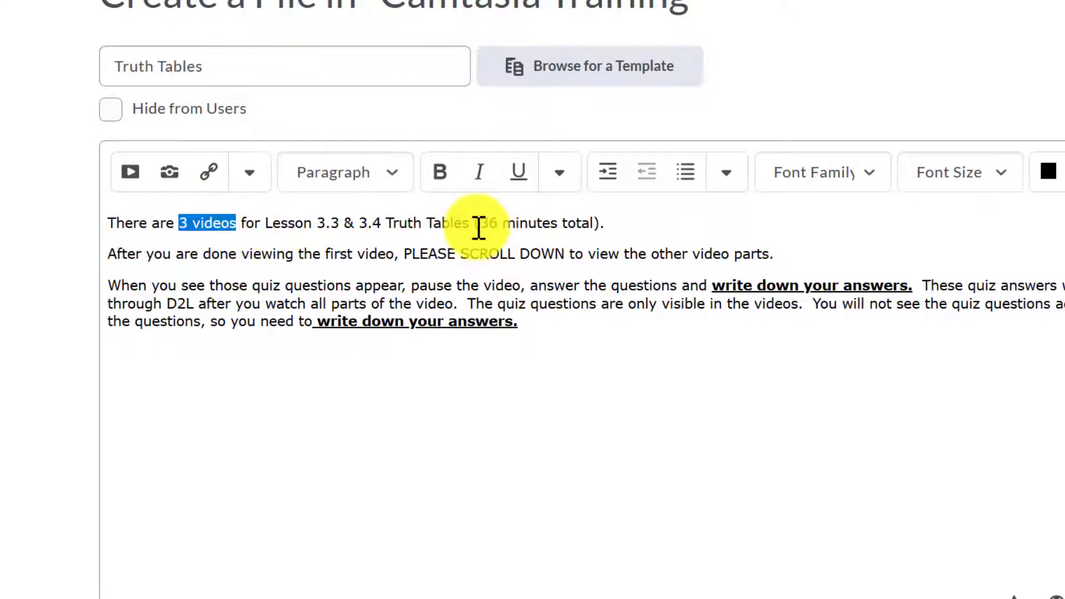
drag(476, 225, 606, 226)
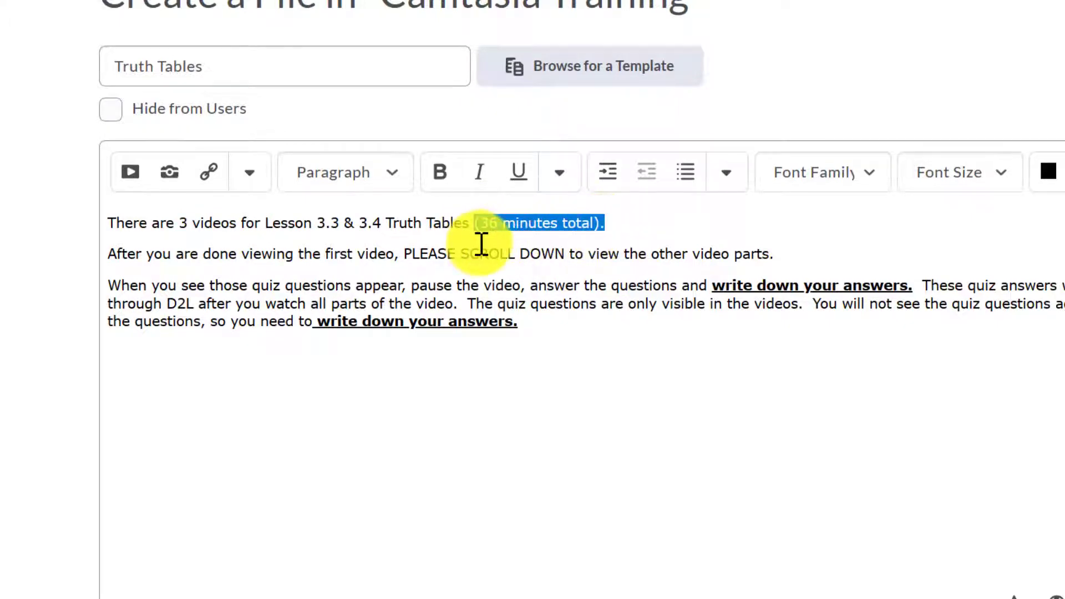
click(630, 418)
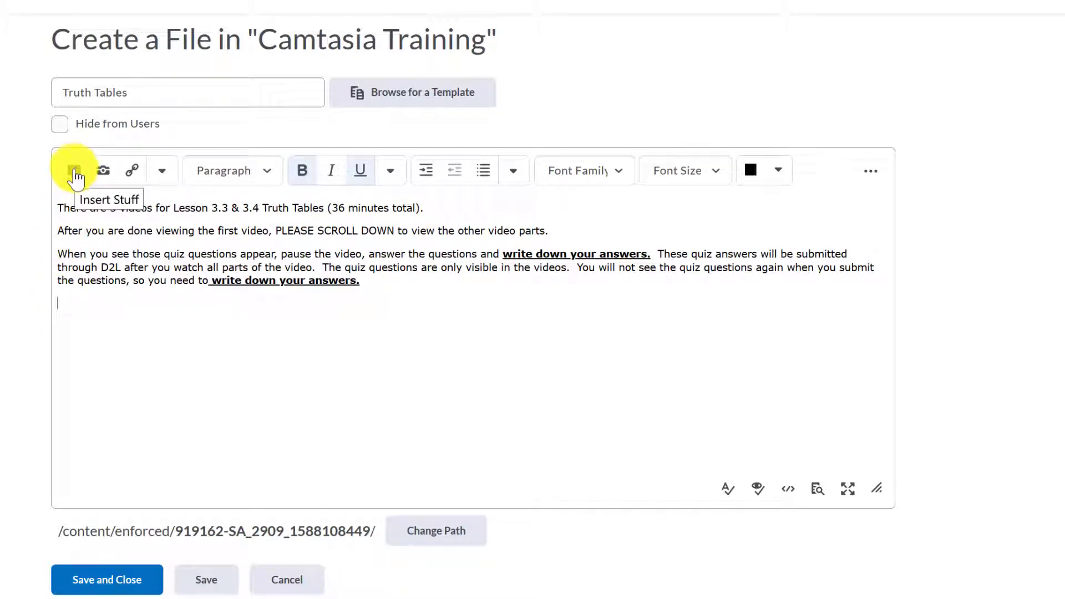
Open an embed code entry for inserting web content below the instructions
click(76, 173)
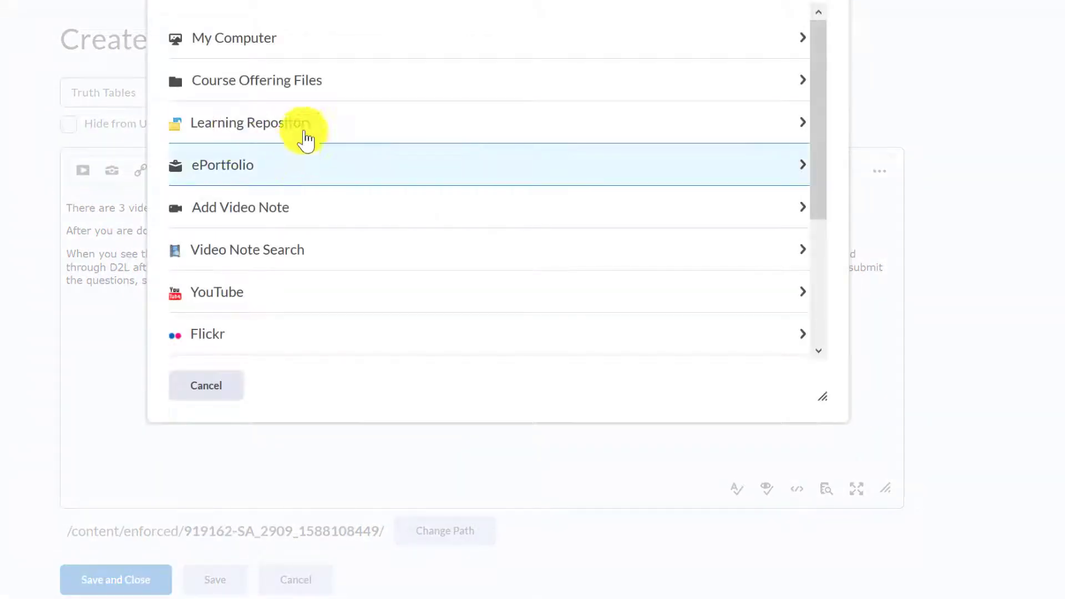
scroll(309, 162, down, 4)
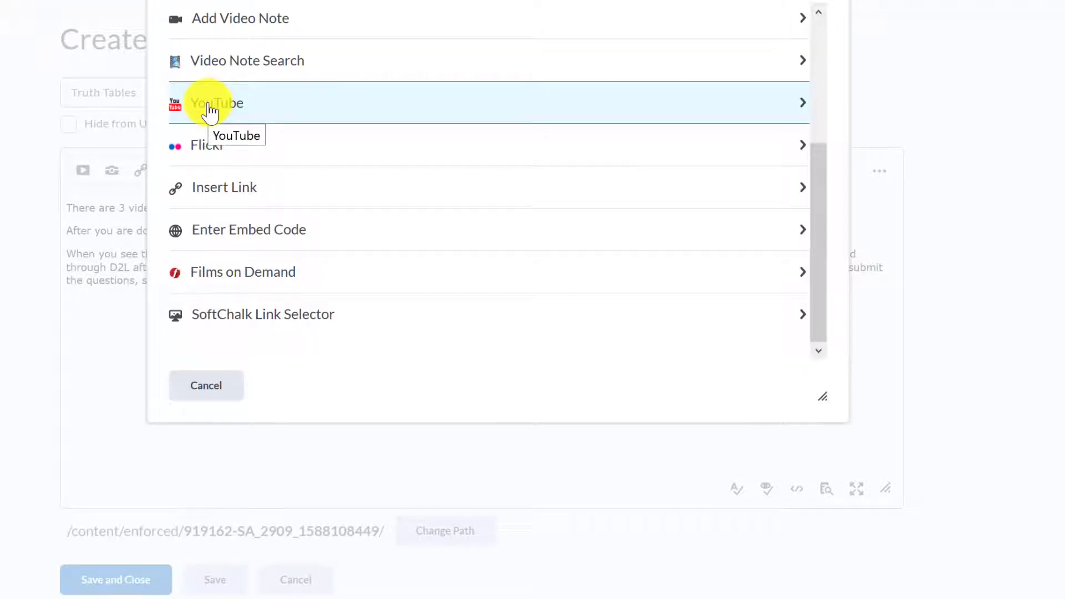
click(255, 239)
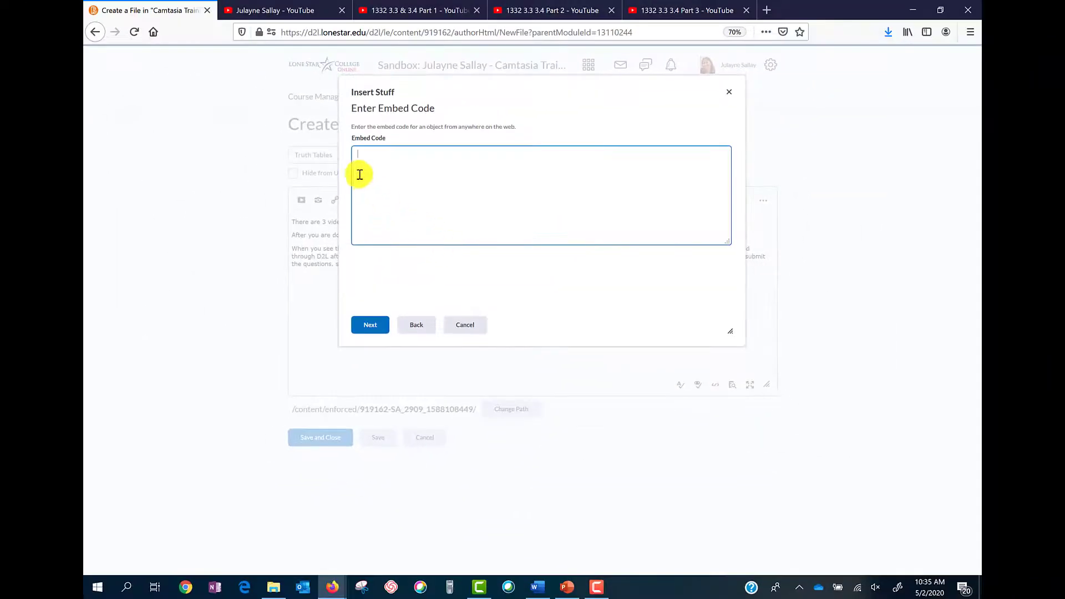
Switch to YouTube and copy the embed code of the 1332 3.3 & 3.4 Part 1 video
click(305, 12)
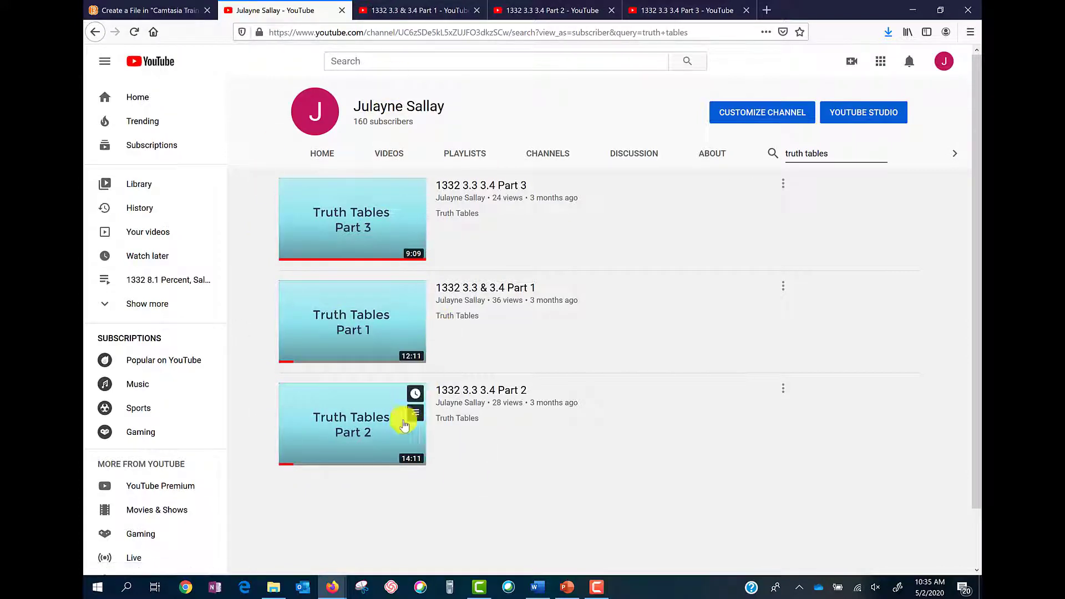
click(433, 12)
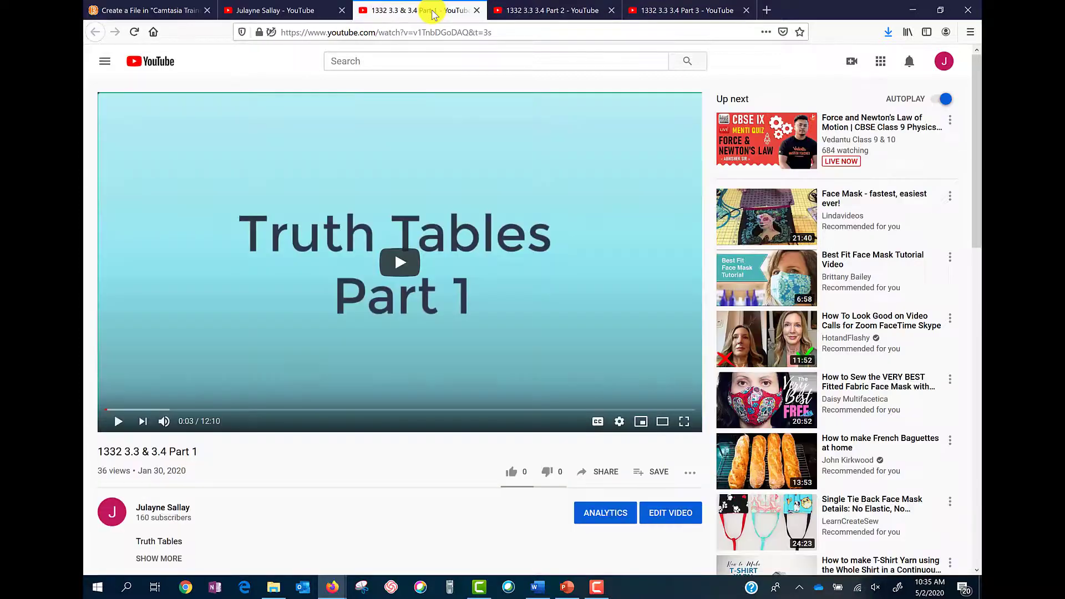
click(605, 475)
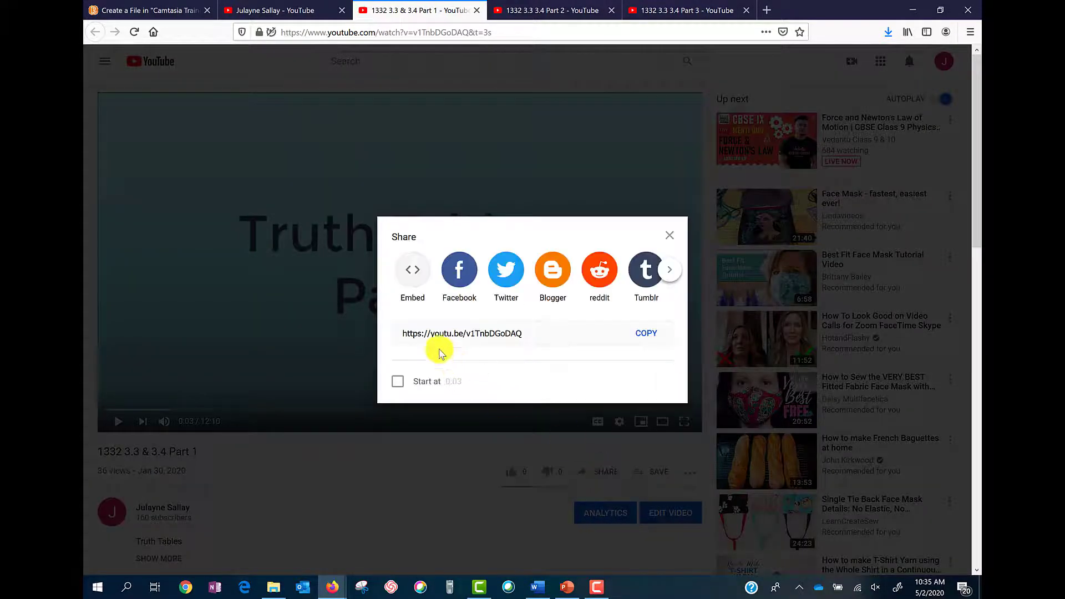
click(412, 271)
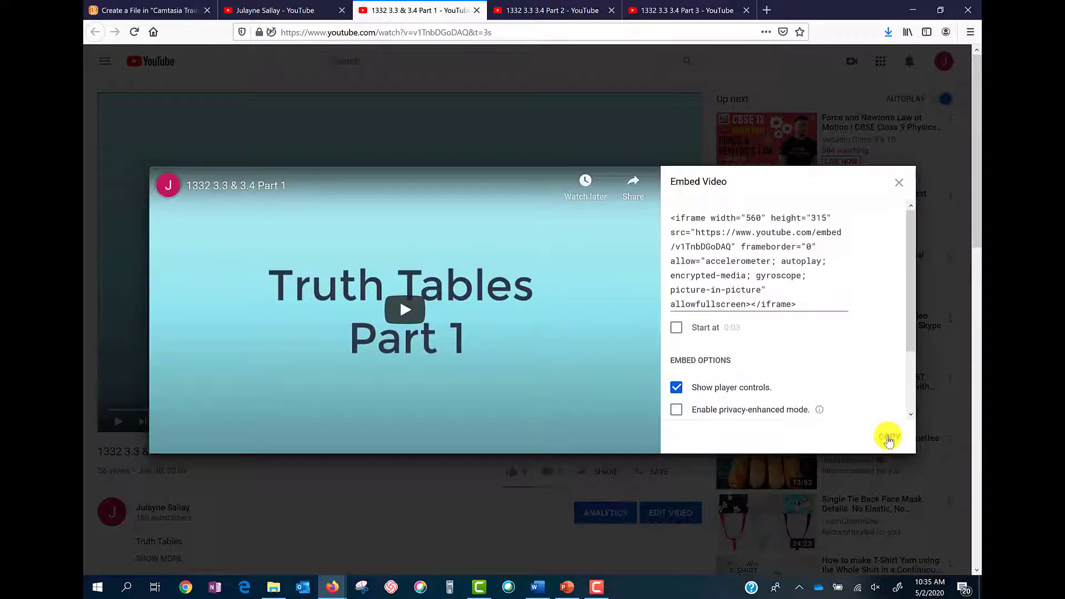
click(888, 439)
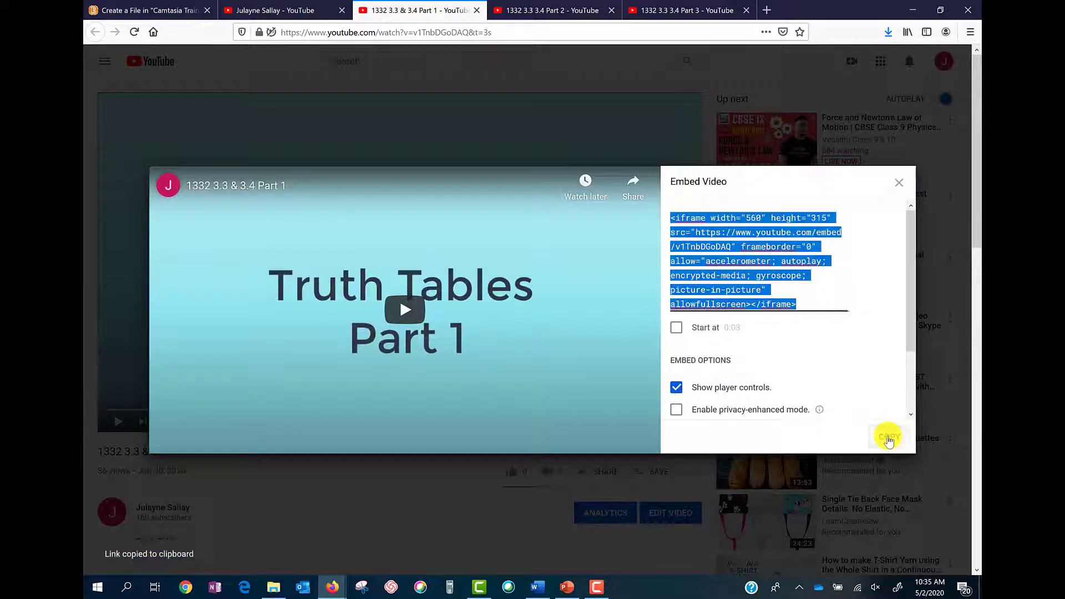
Return to the Truth Tables file and insert the Part 1 video using the copied embed code
click(175, 11)
right_click(399, 163)
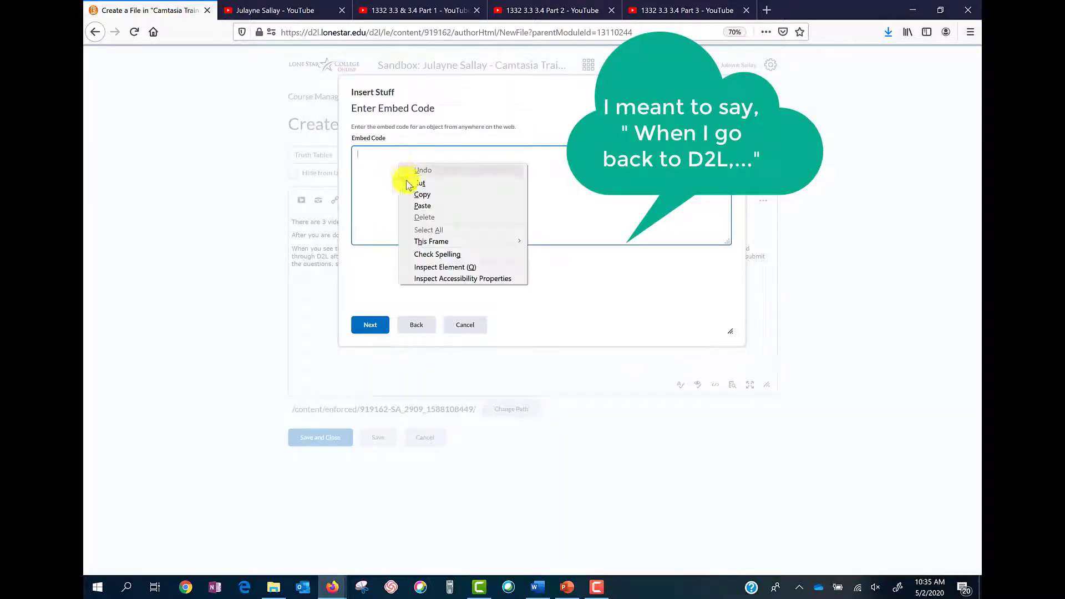
click(422, 206)
click(371, 326)
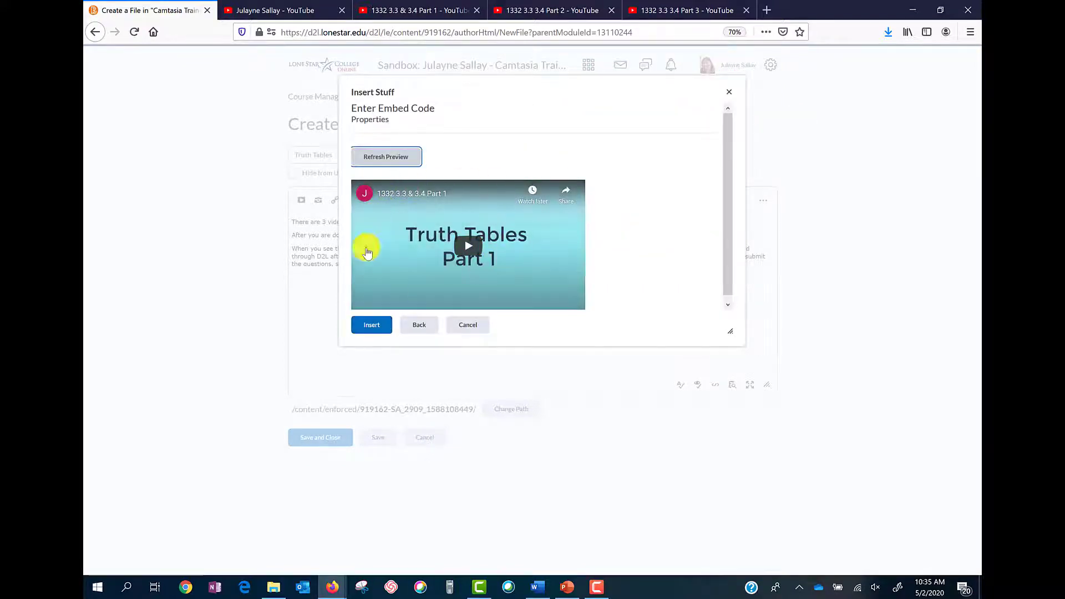
click(372, 326)
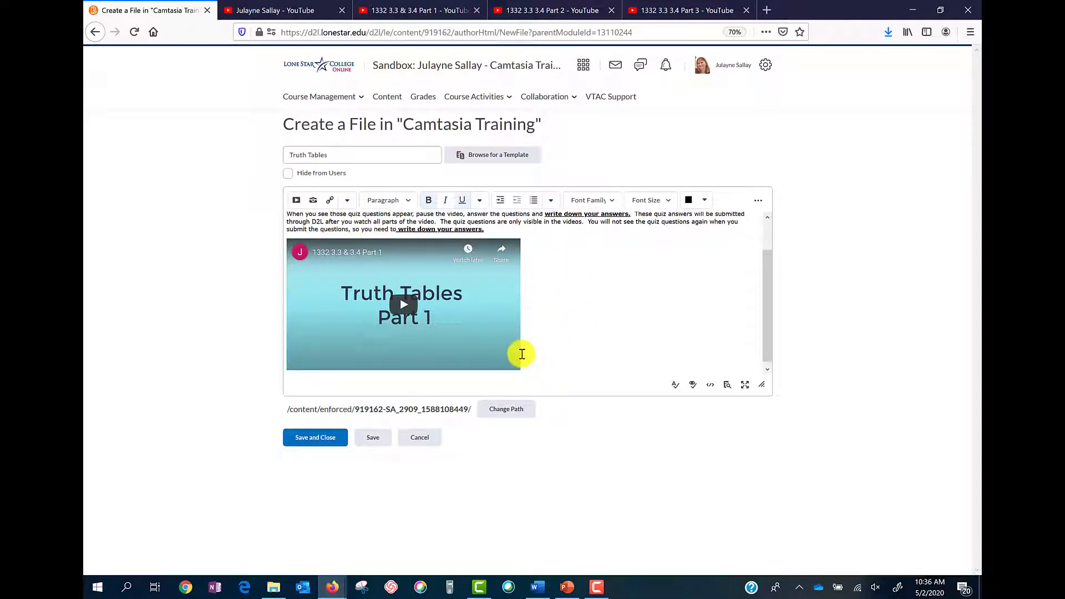
Start a new line beneath the Part 1 video and open another embed code entry there
scroll(522, 354, down, 1)
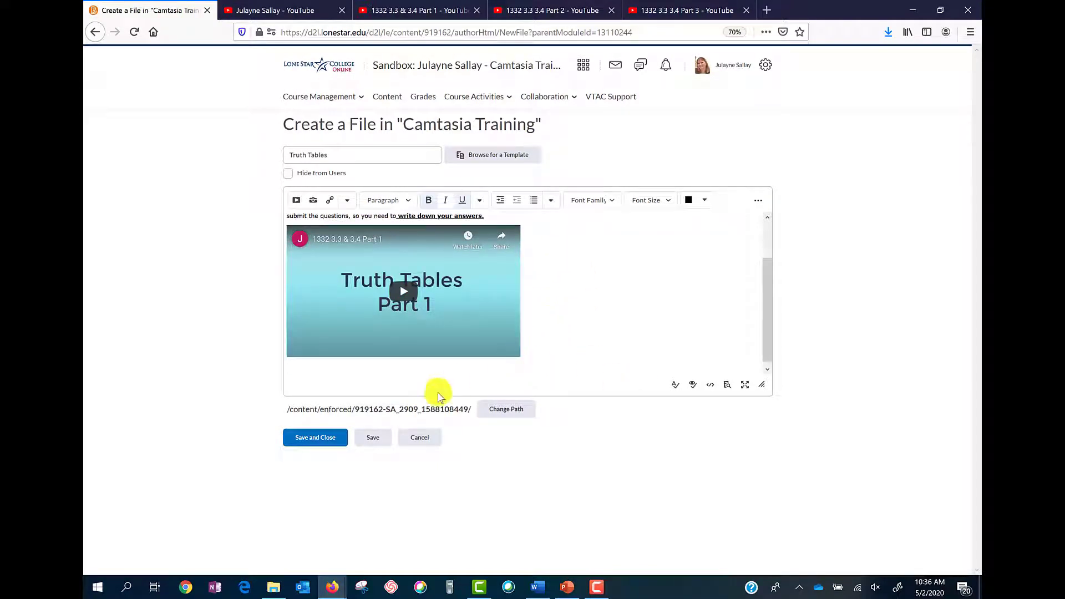
click(299, 365)
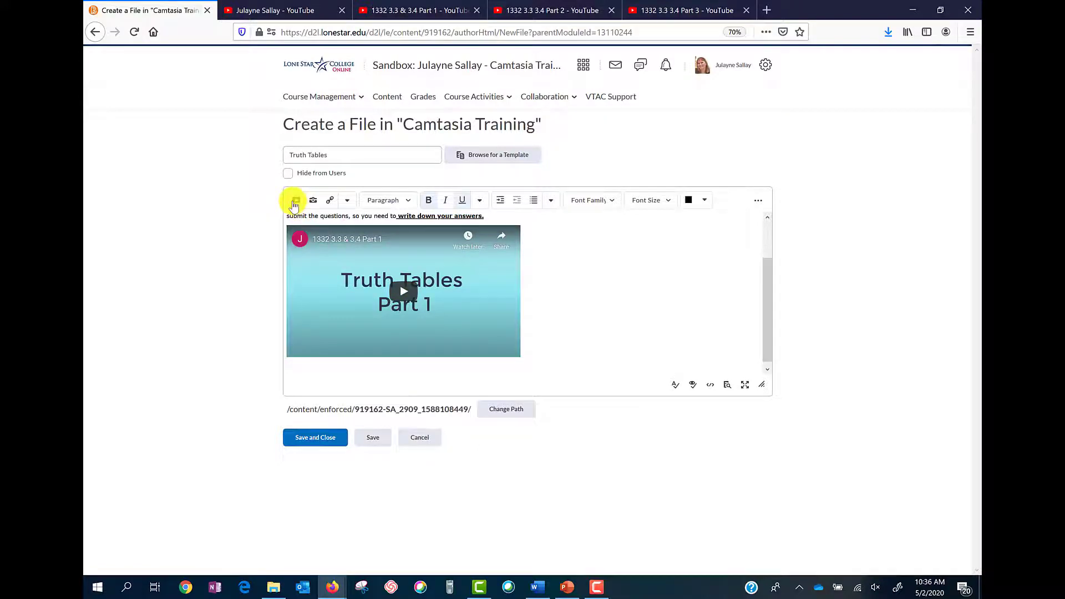
click(296, 201)
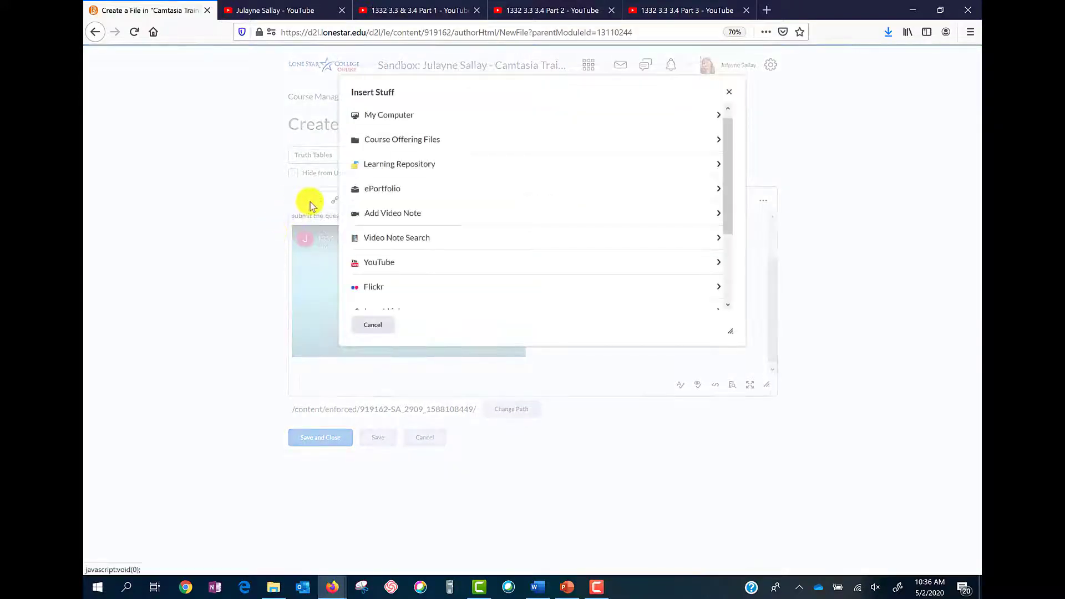
scroll(397, 172, down, 3)
click(416, 164)
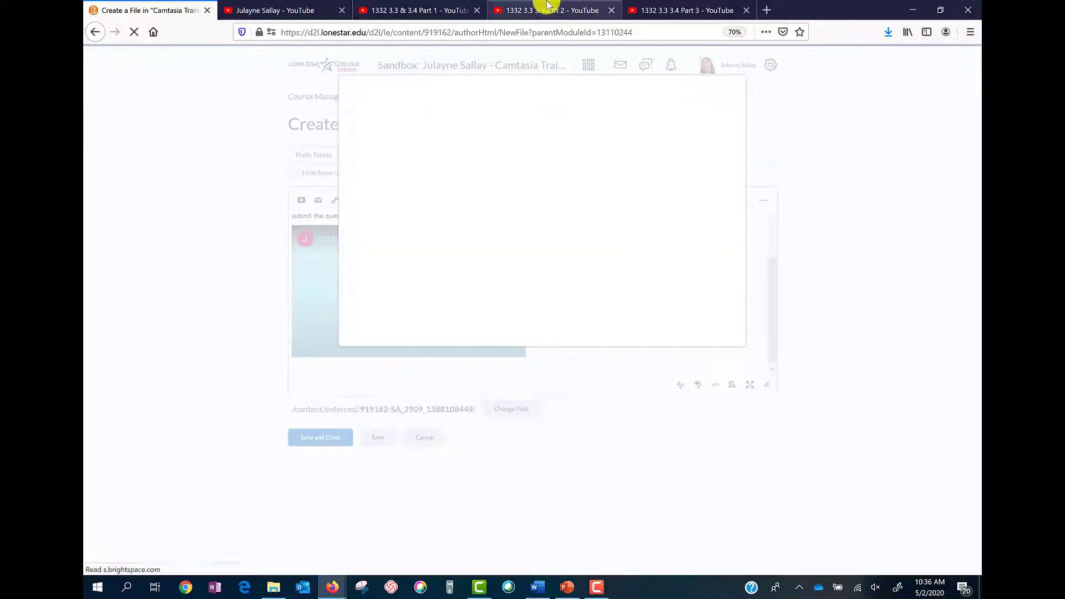
Switch to YouTube and copy the embed code of the 1332 3.3 3.4 Part 2 video
click(532, 8)
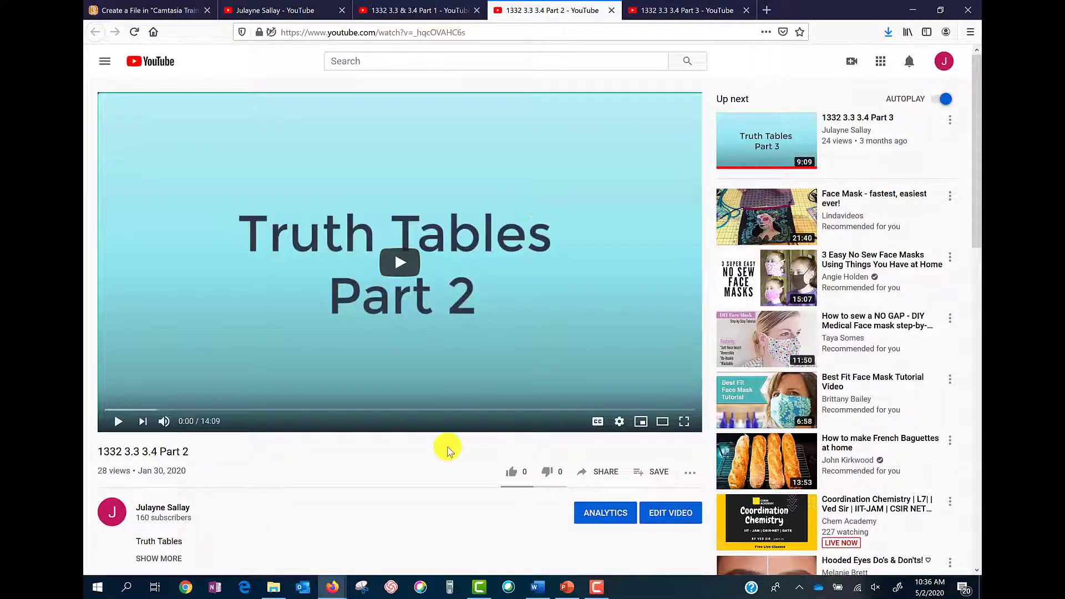
click(607, 472)
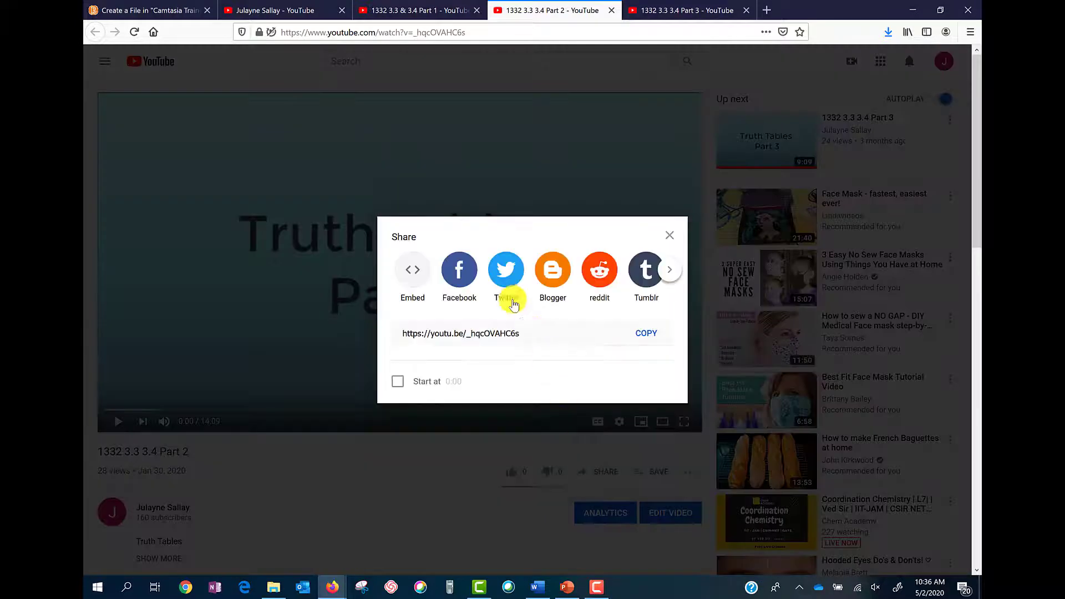
click(412, 278)
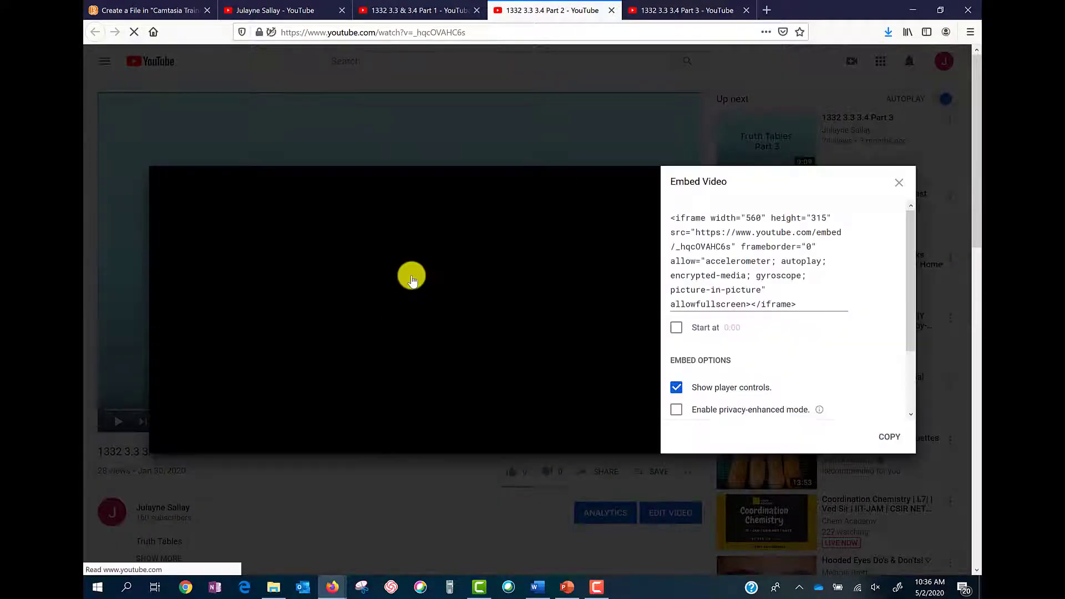
click(889, 437)
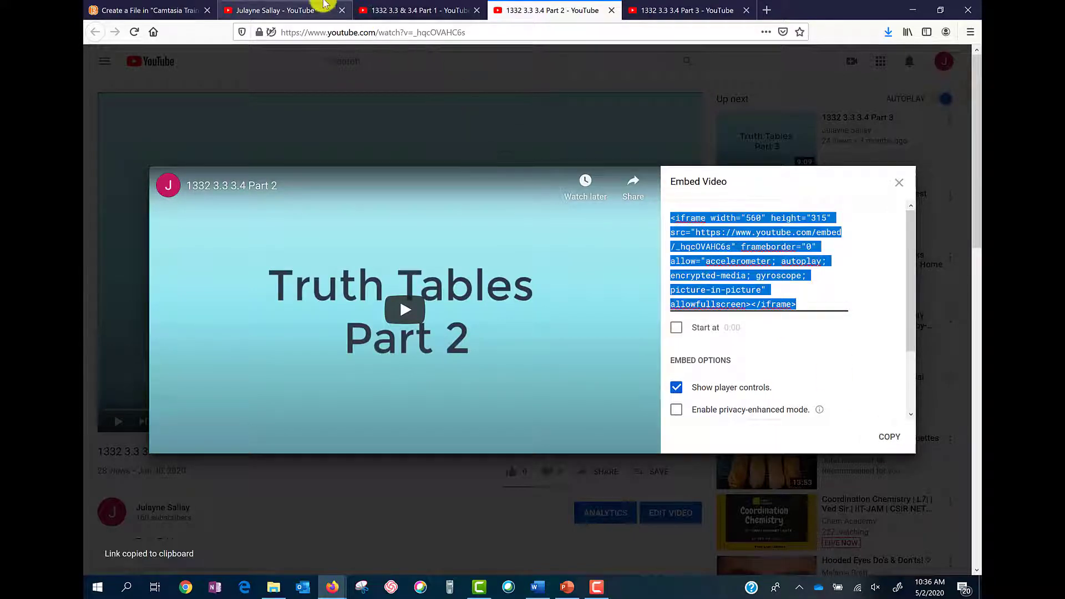
Insert the Part 2 video into the Truth Tables file from the copied embed code and add a new line below it
click(145, 10)
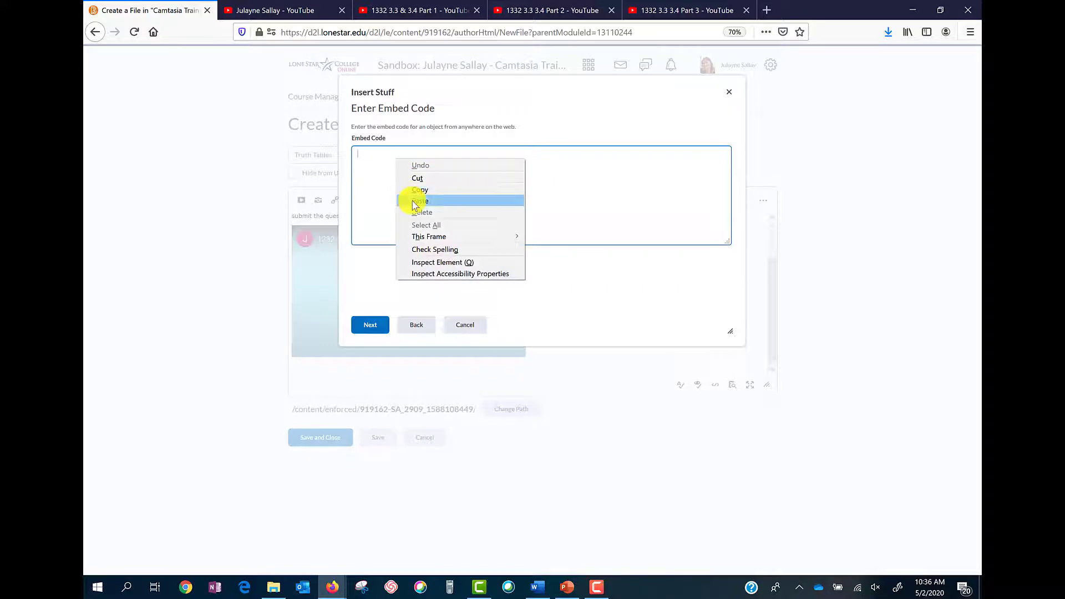
click(414, 206)
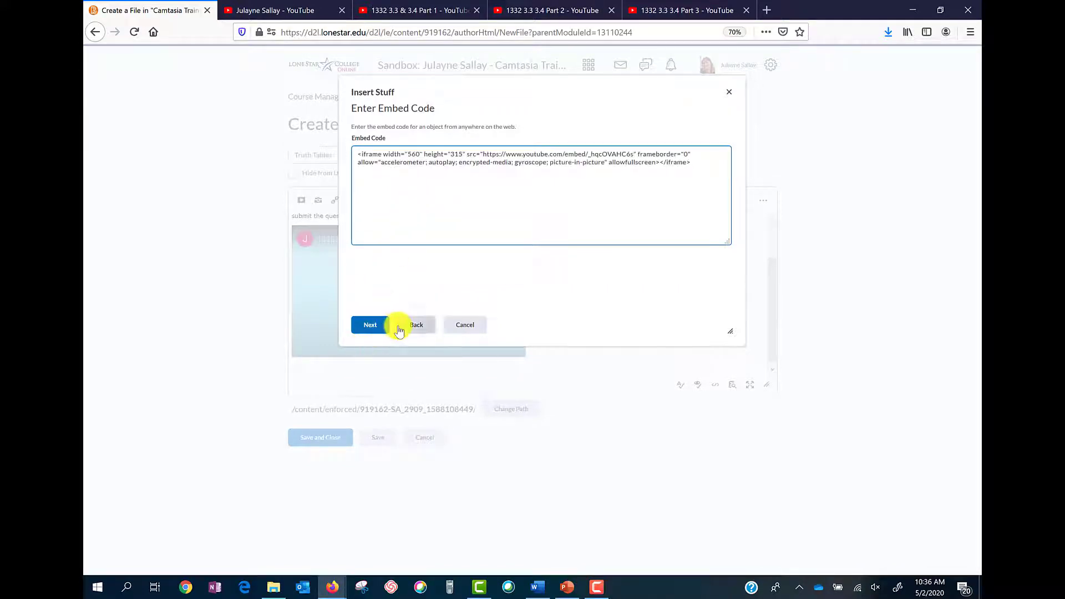
click(377, 327)
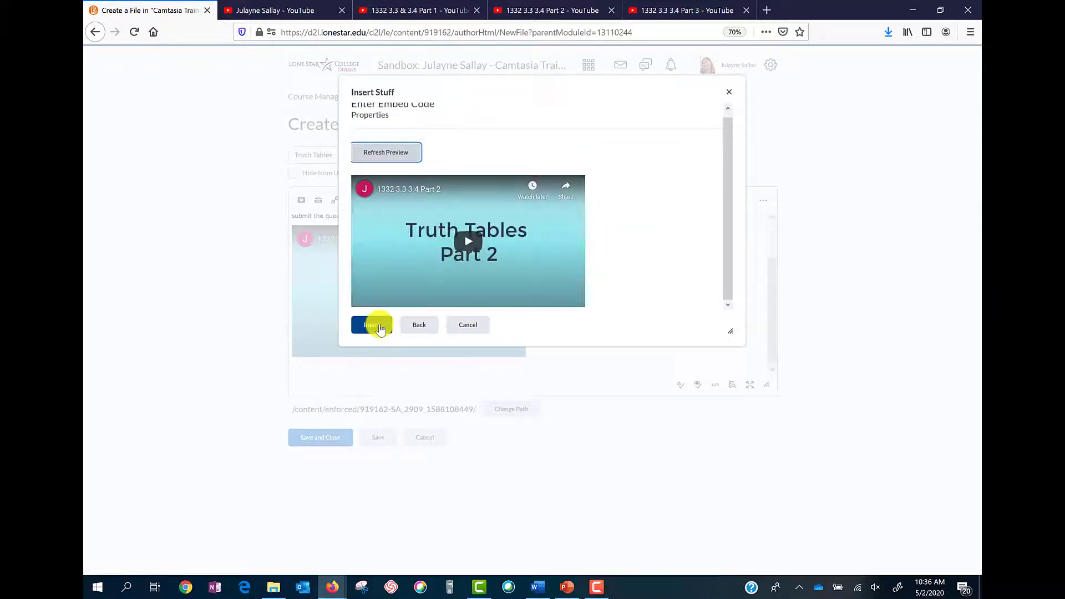
click(372, 326)
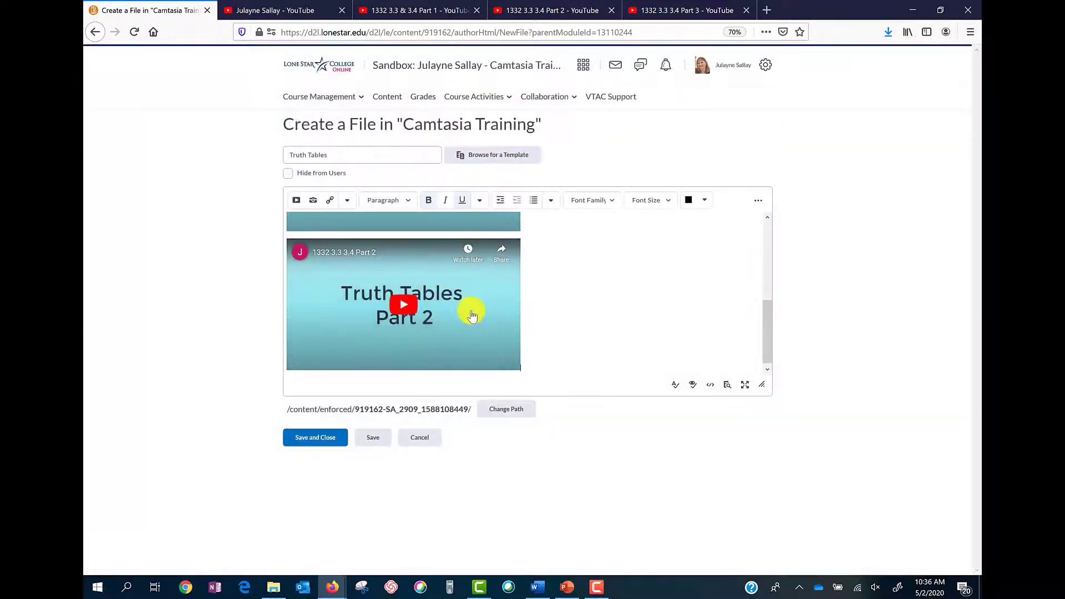
key(Return)
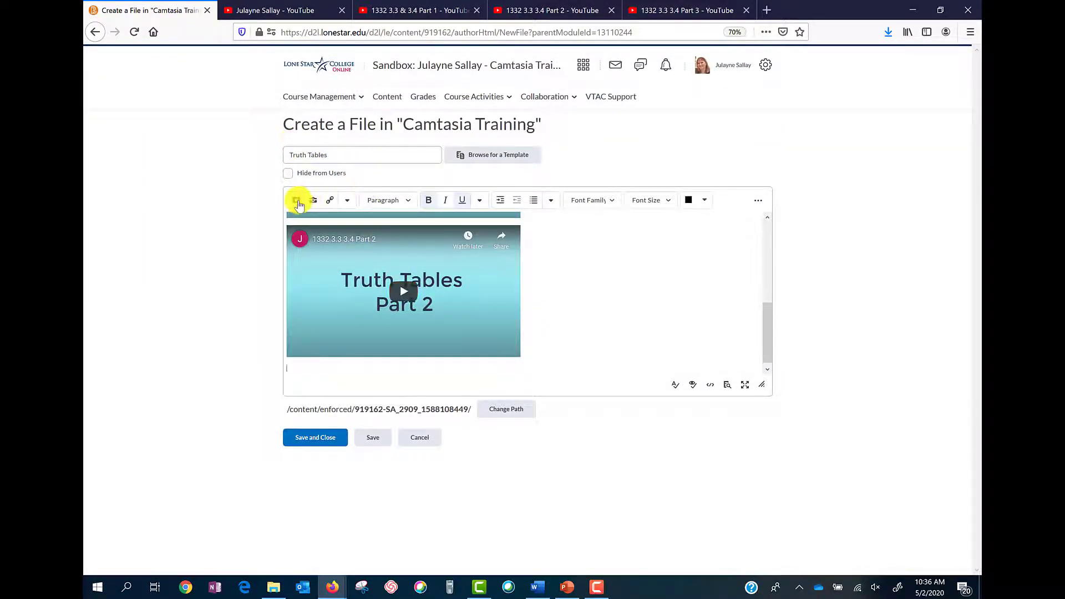
Open another embed code entry beneath the Part 2 video in the Truth Tables file
click(298, 203)
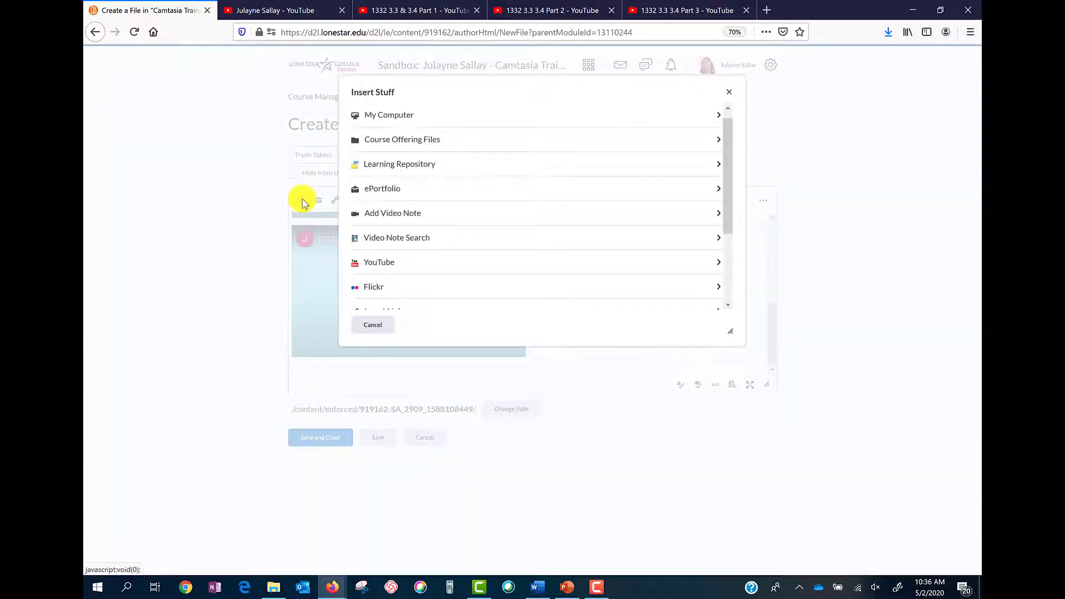
scroll(415, 248, down, 3)
click(416, 235)
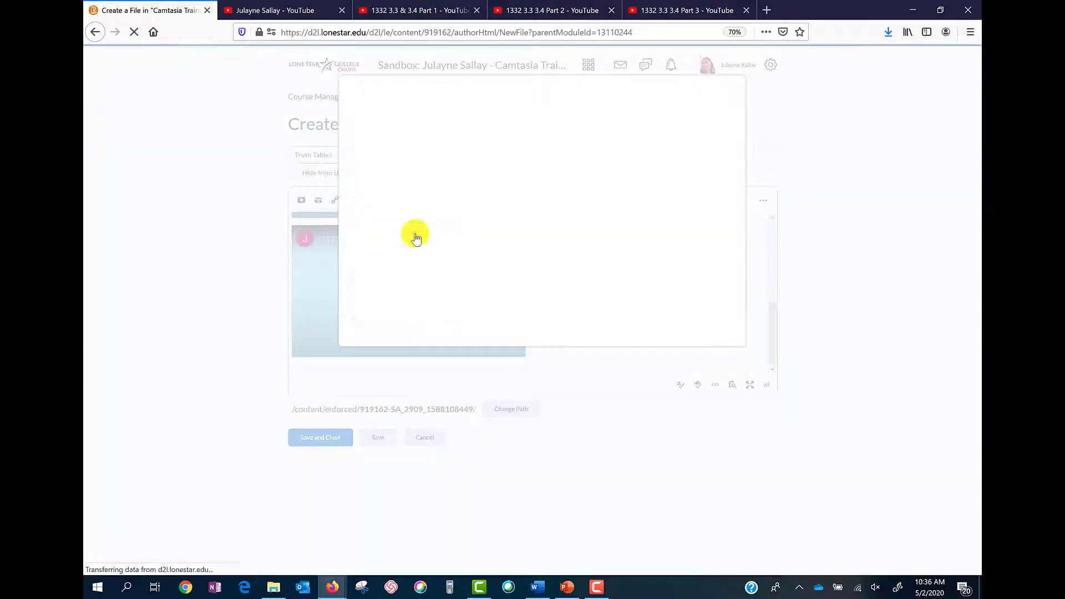
Switch to YouTube and copy the embed code of the 1332 3.3 3.4 Part 3 video
click(696, 10)
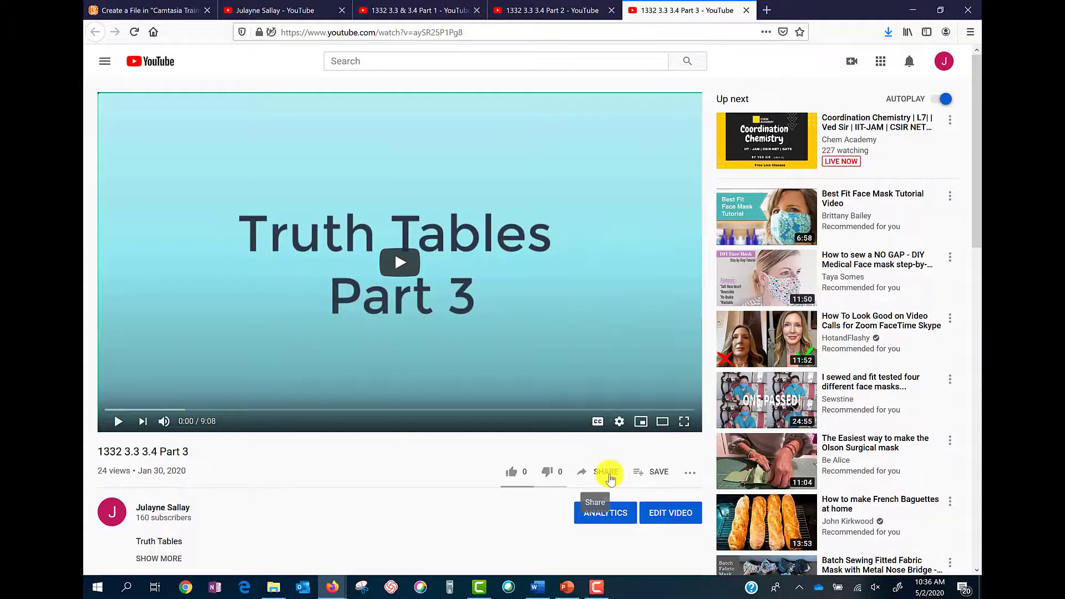
click(610, 474)
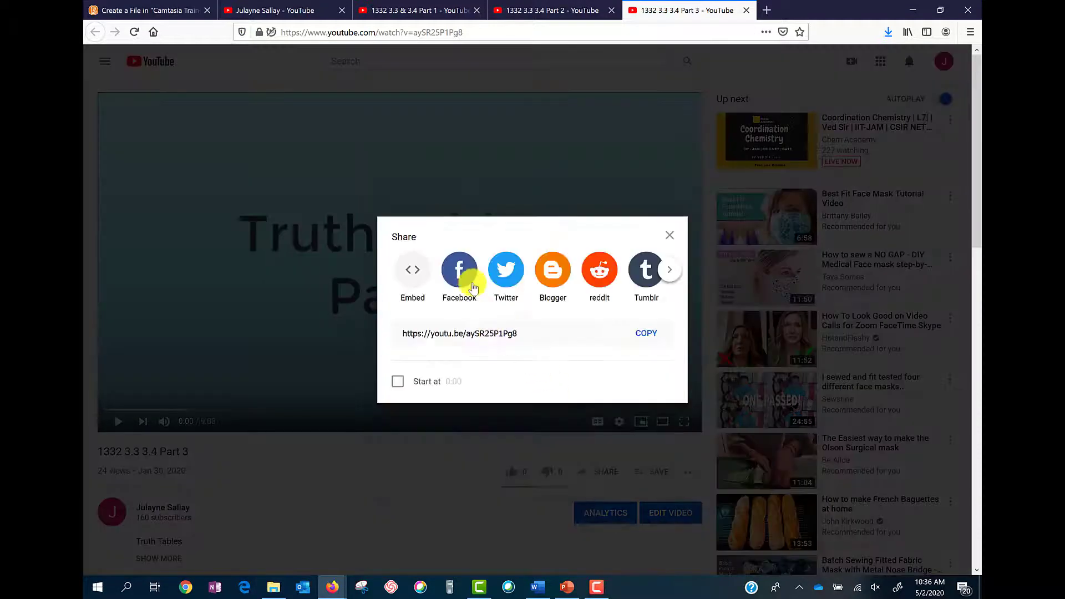
click(409, 267)
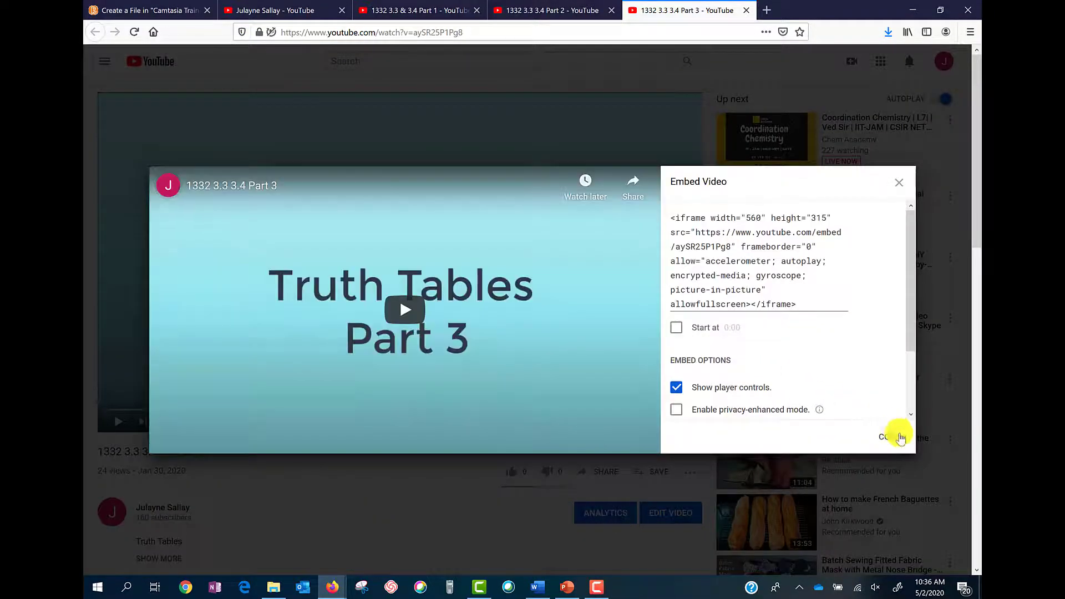
click(888, 437)
Return to the Truth Tables file and insert the Part 3 video from the copied embed code
click(163, 11)
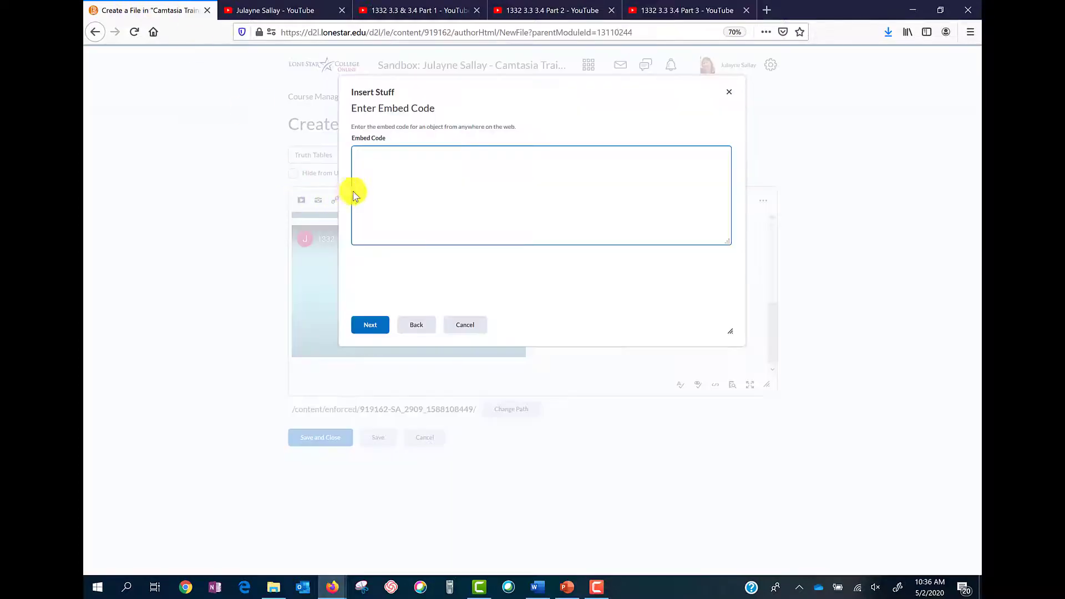
right_click(379, 176)
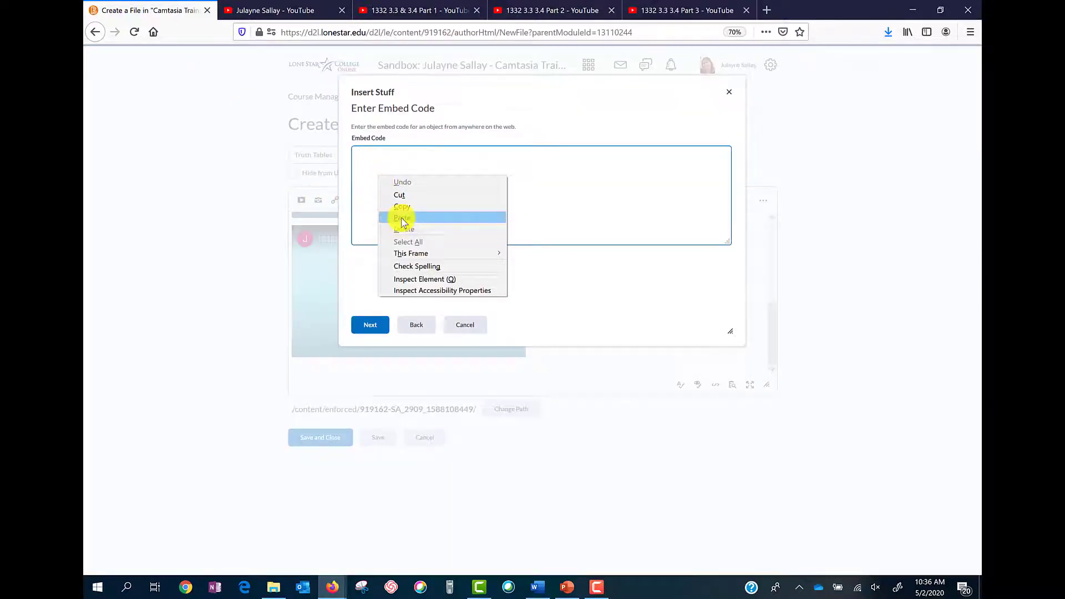
click(402, 218)
click(373, 325)
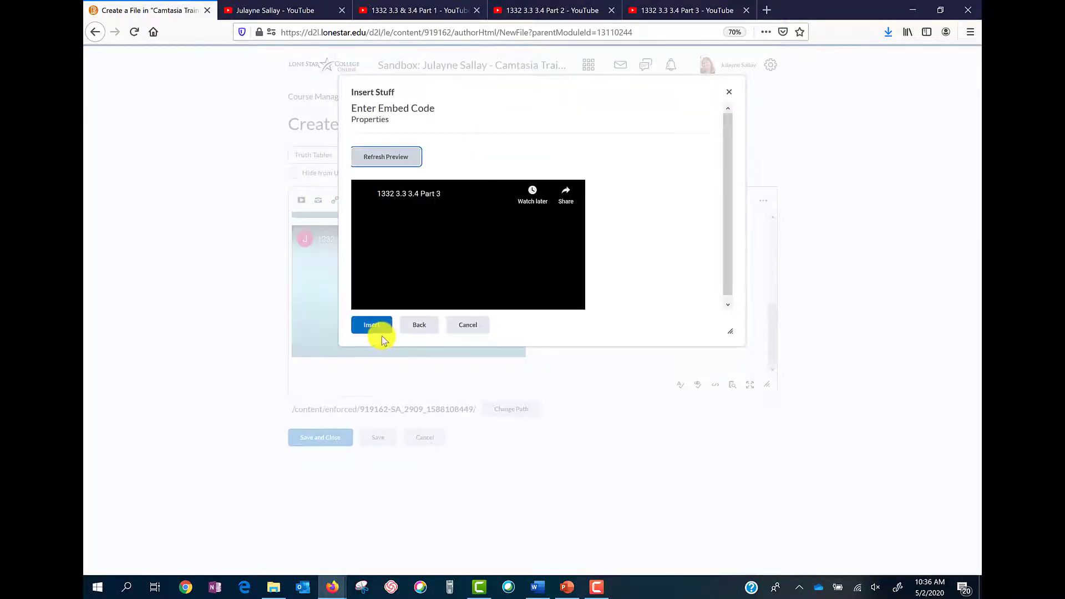
click(375, 327)
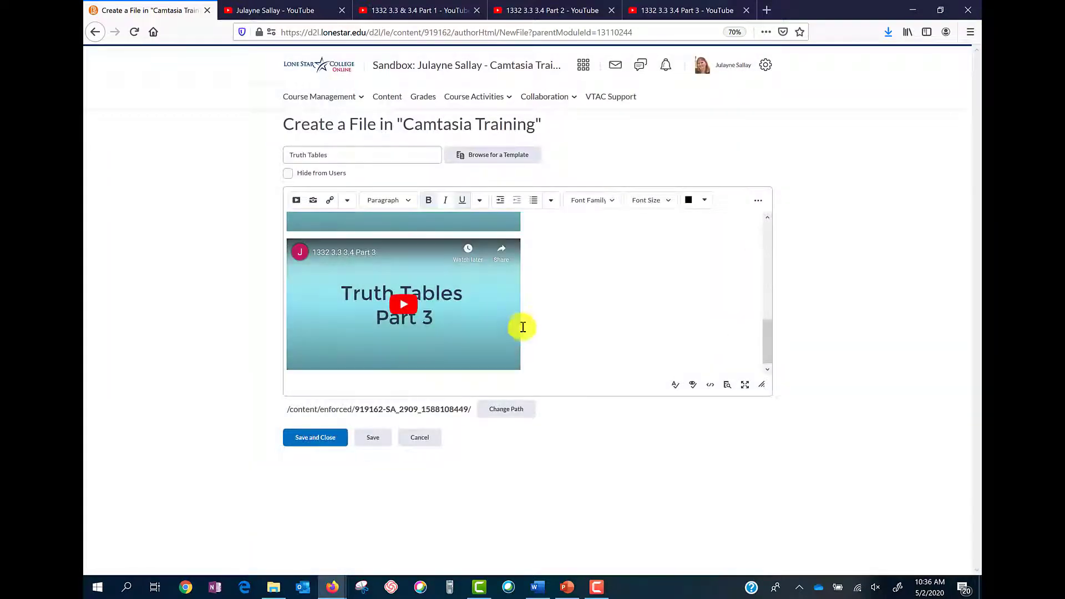
Review the instructions and embedded videos in the Truth Tables file, and save and close it
scroll(535, 314, up, 10)
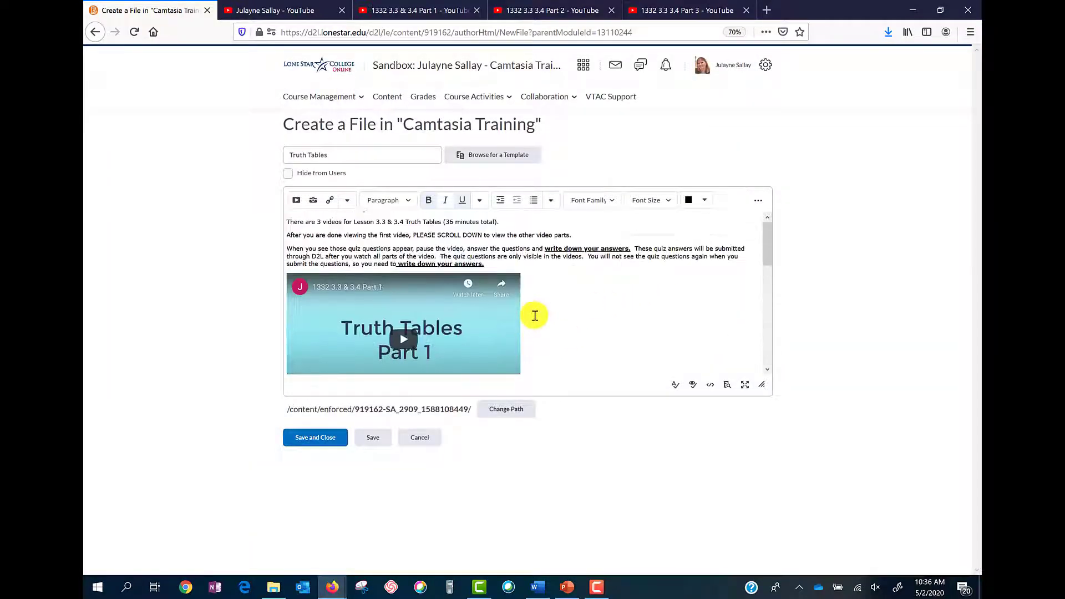
scroll(535, 314, down, 10)
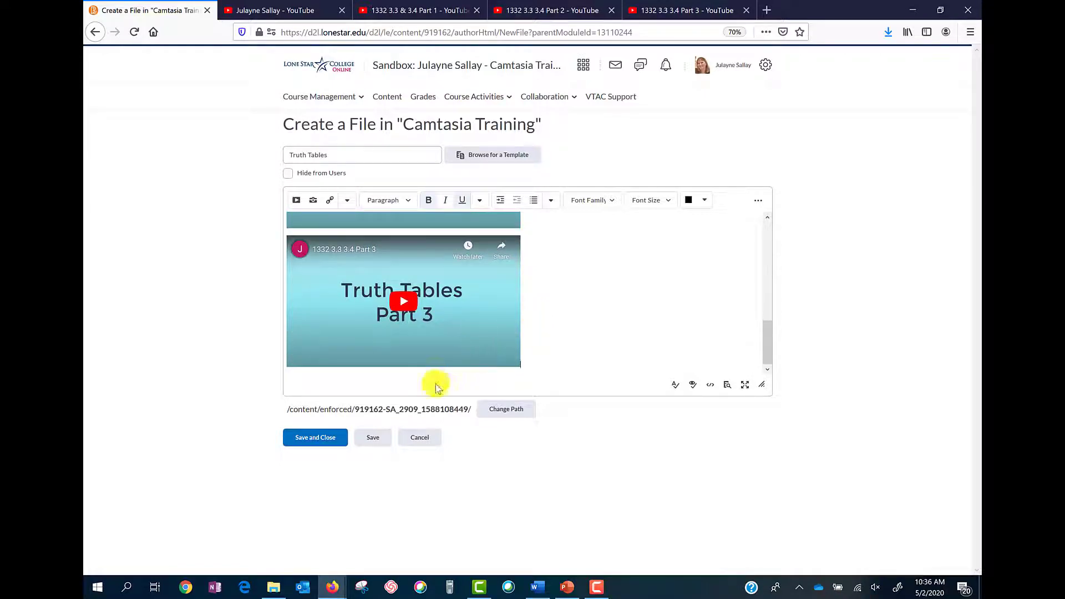
click(310, 442)
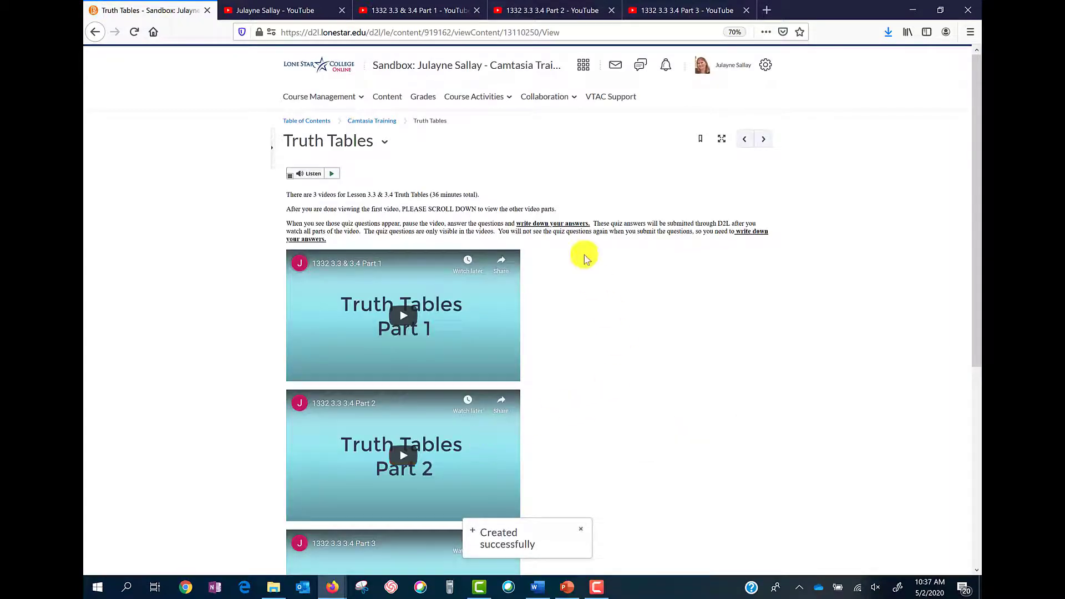
Reopen the Truth Tables page from the Camtasia Training module and test playback of the Part 1 video in full screen, ending with it paused
click(377, 121)
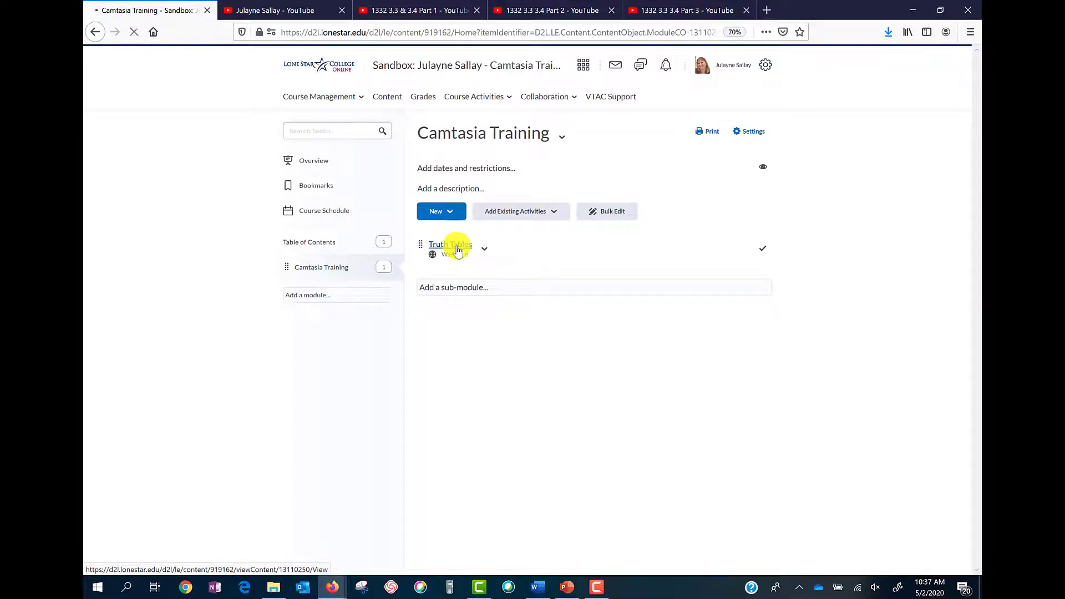
click(457, 247)
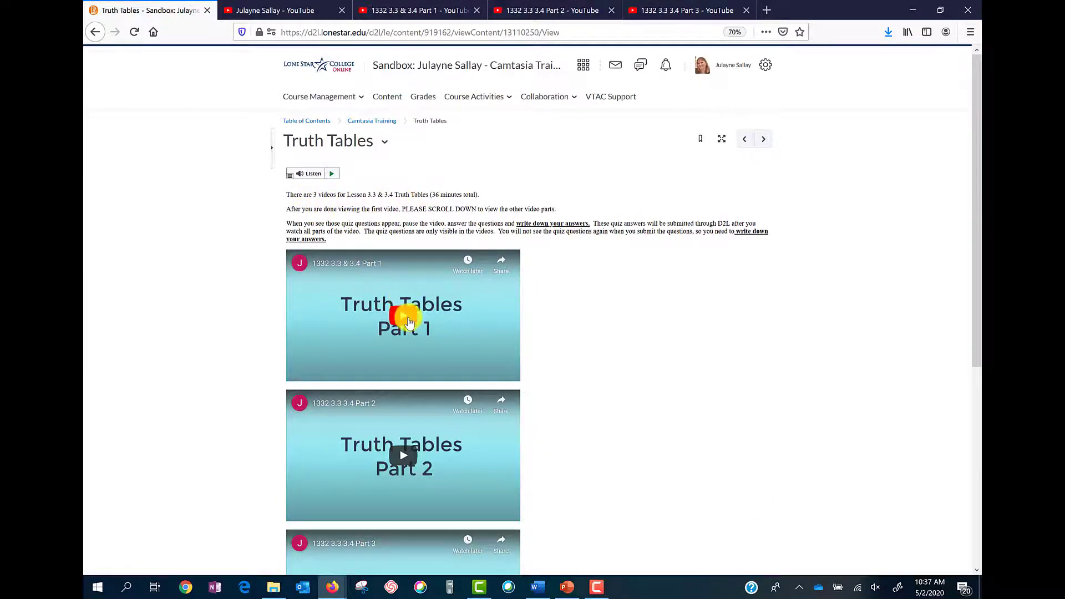
click(405, 315)
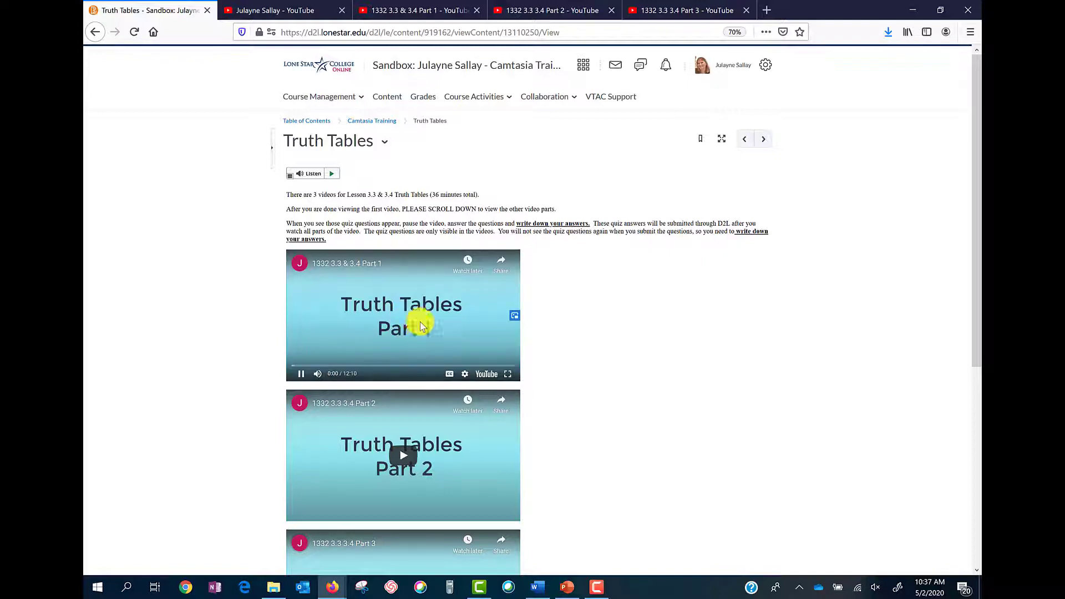
click(311, 366)
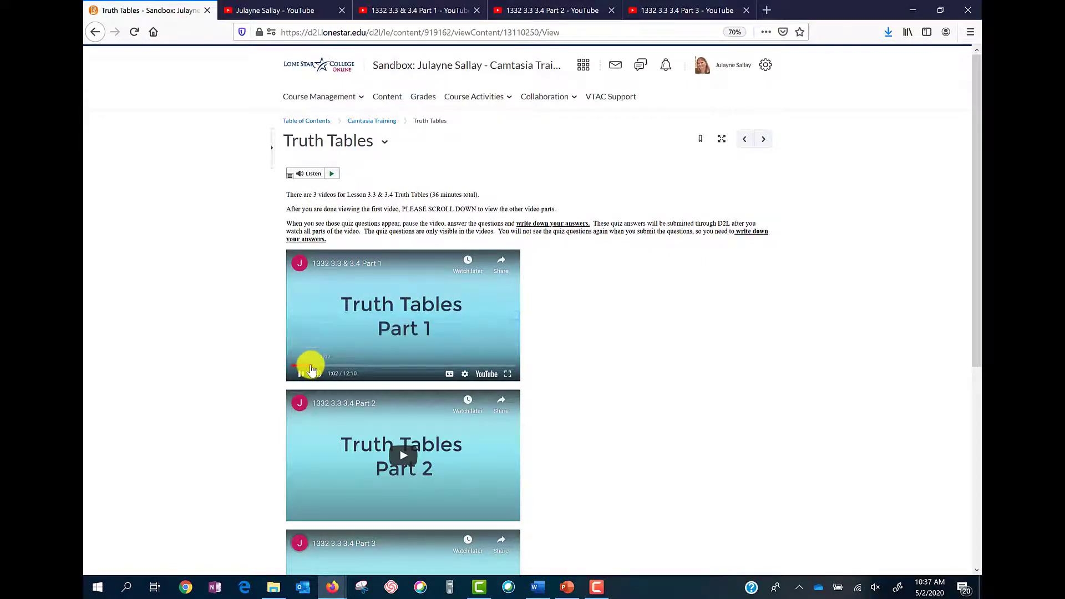
click(506, 373)
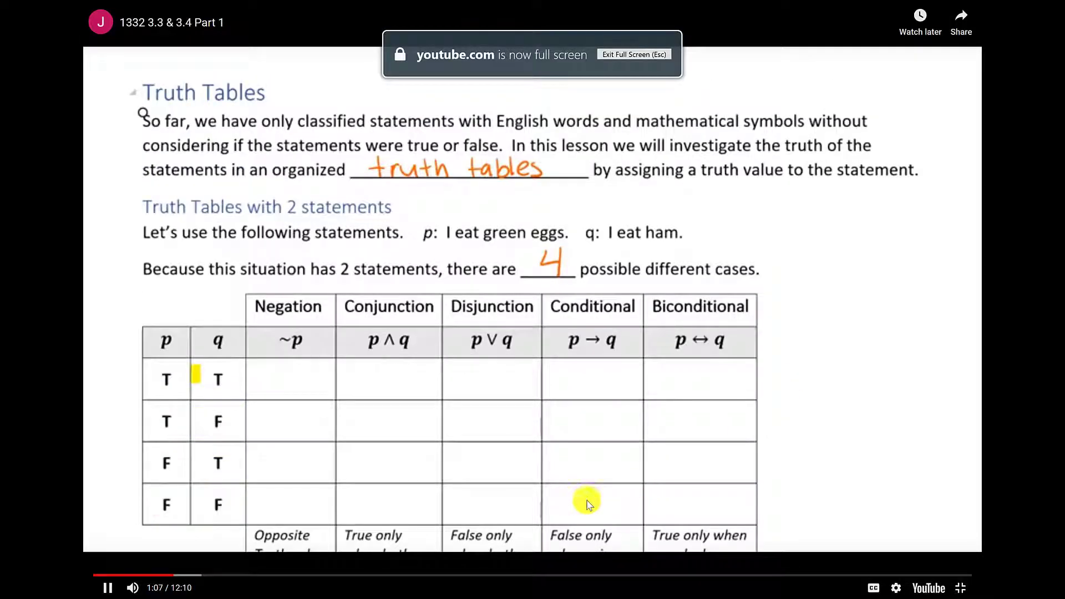
key(Escape)
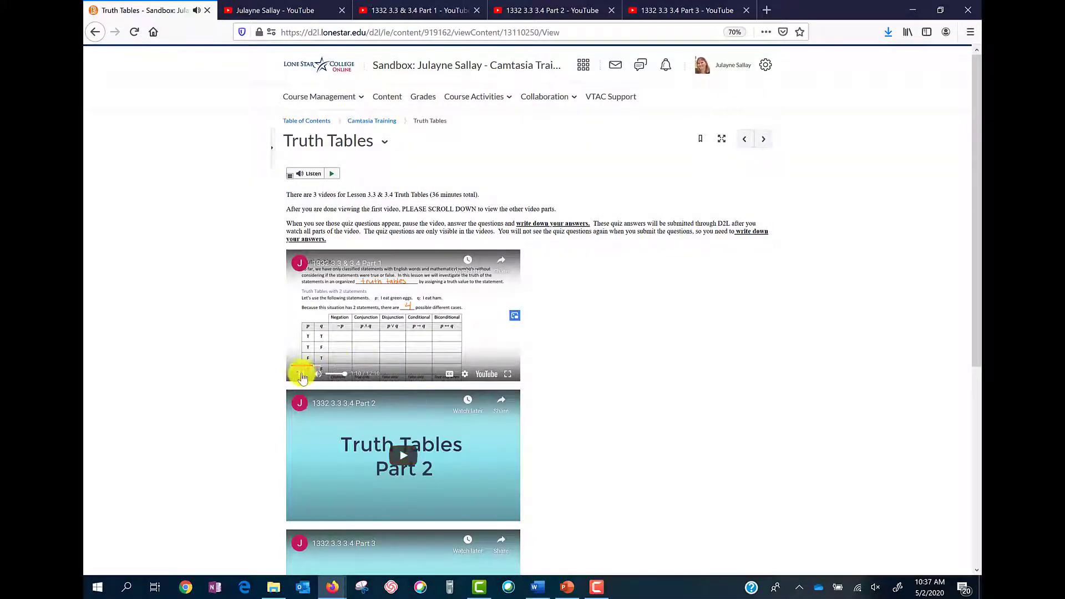
click(299, 375)
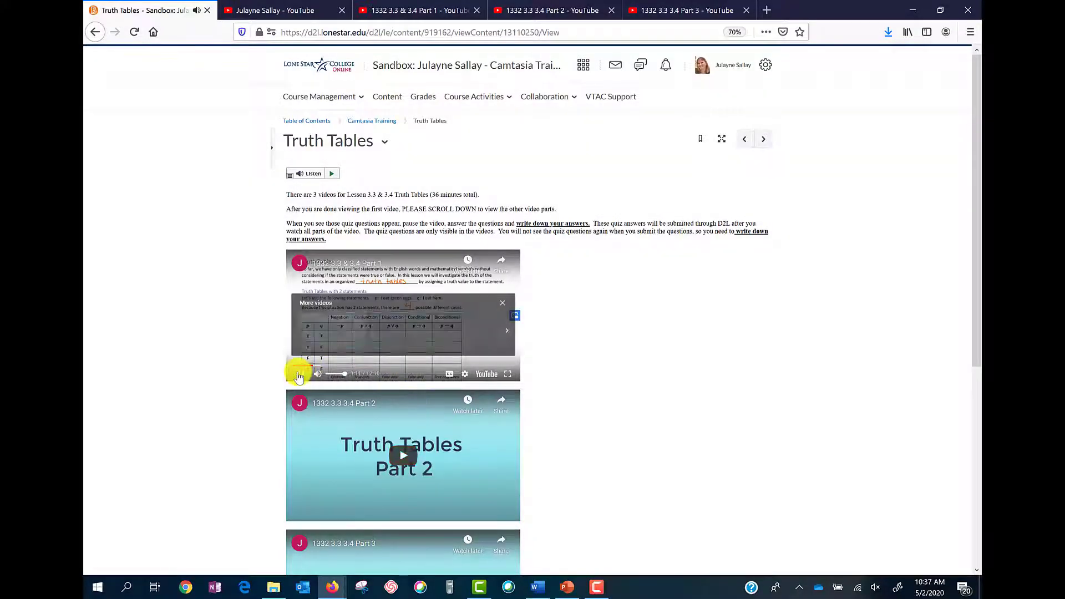
Look over the remaining embedded videos on the Truth Tables page and return to the course content
scroll(417, 440, down, 3)
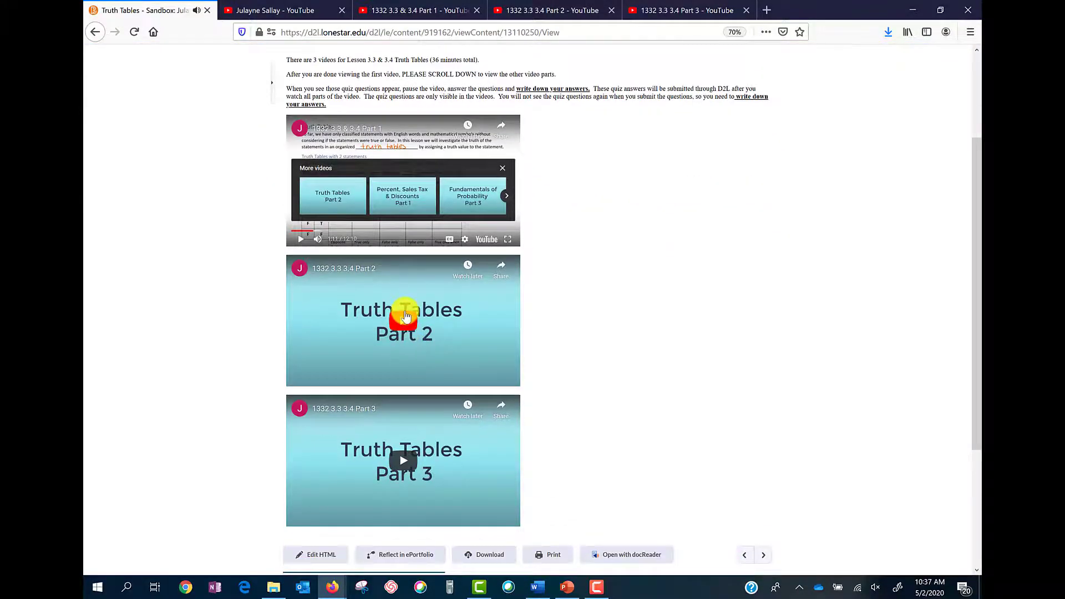
scroll(416, 299, up, 3)
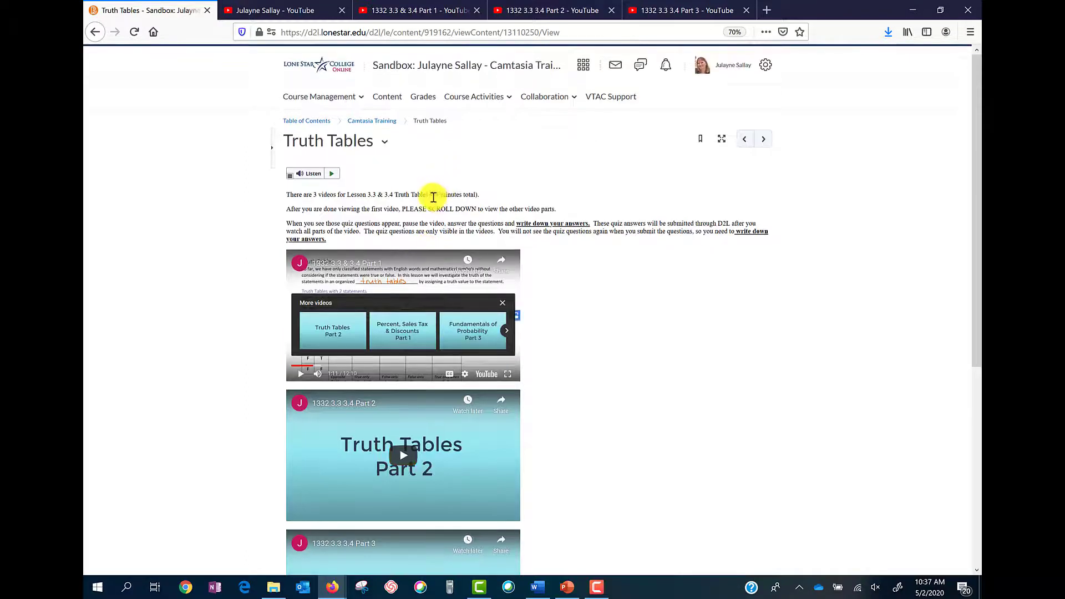
click(627, 388)
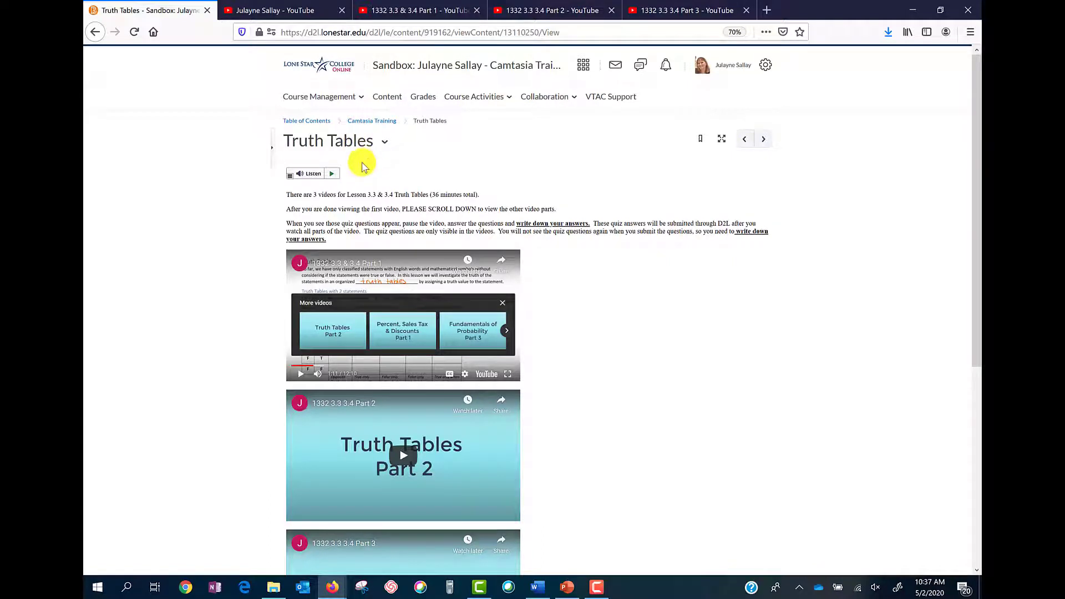
click(387, 99)
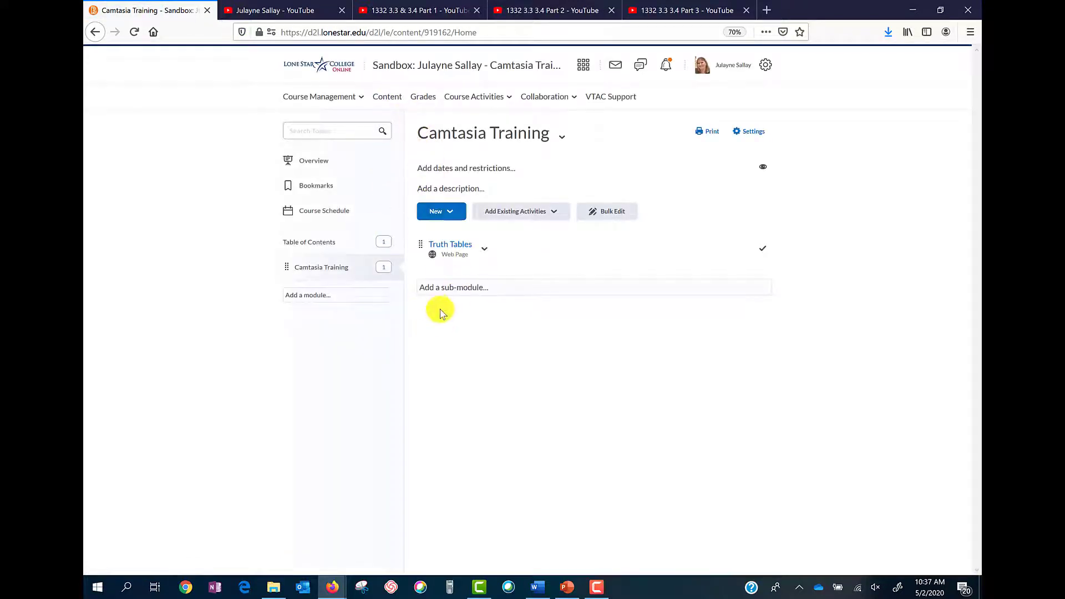
Open the course's TechSmith Relay library and view the 3.3 & 3.4 Truth Tables folder inside Math 1332
click(360, 98)
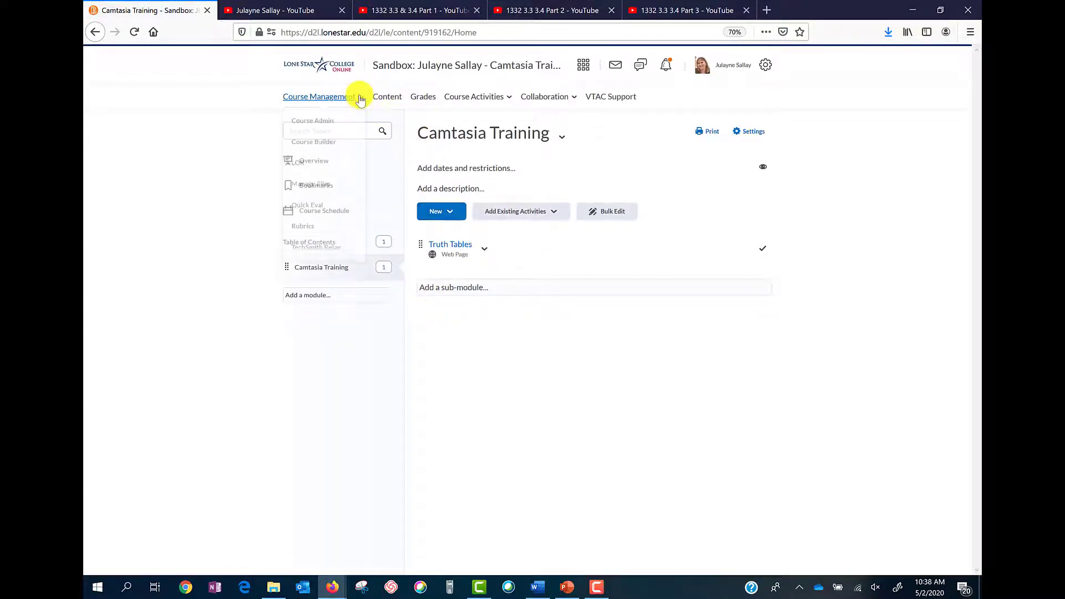
click(318, 252)
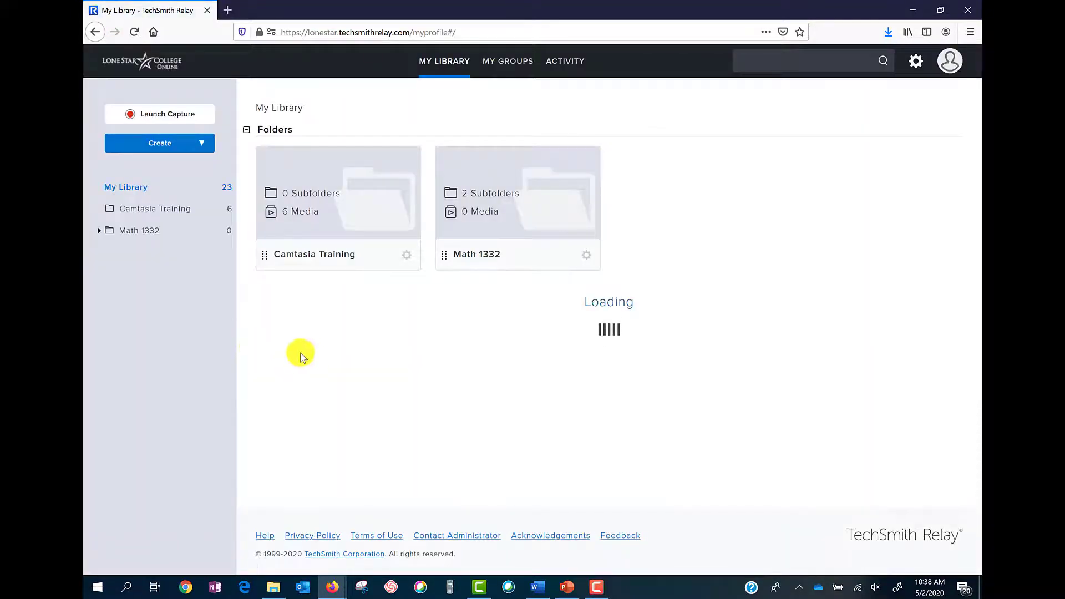
click(480, 254)
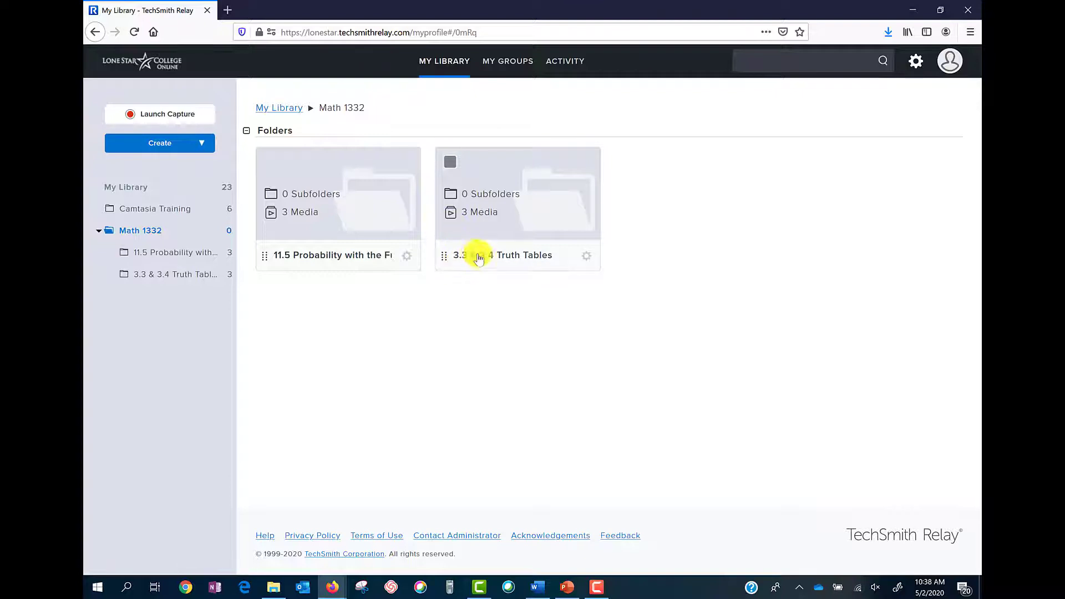
click(501, 224)
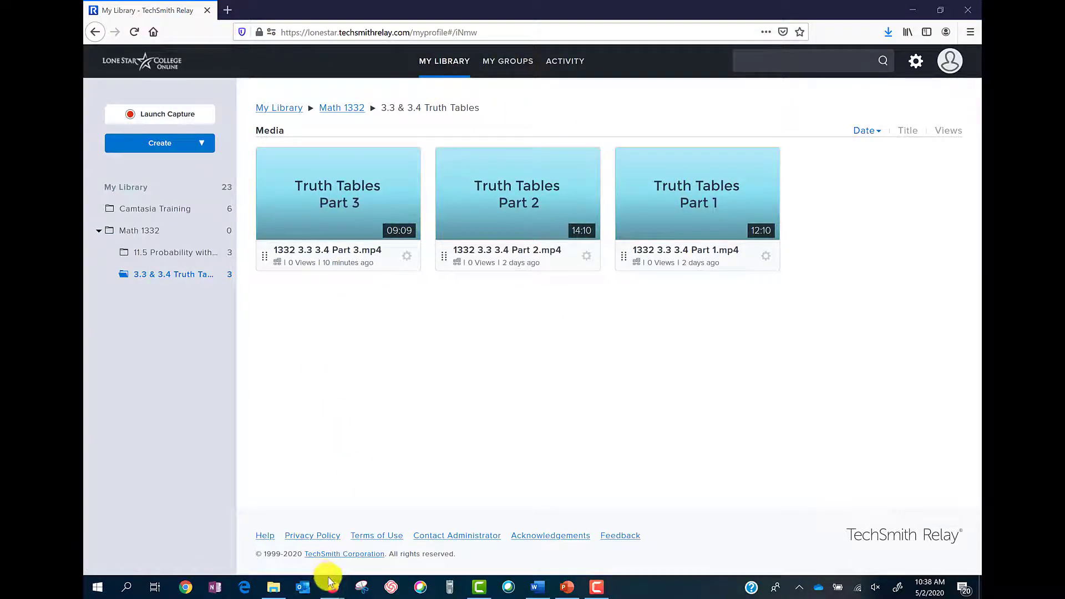
Return to the course window and add the 3.3 & 3.4 Truth Tables folder from TechSmith Relay's Math 1332 folder to the Camtasia Training module
mouse_move(332, 587)
click(191, 533)
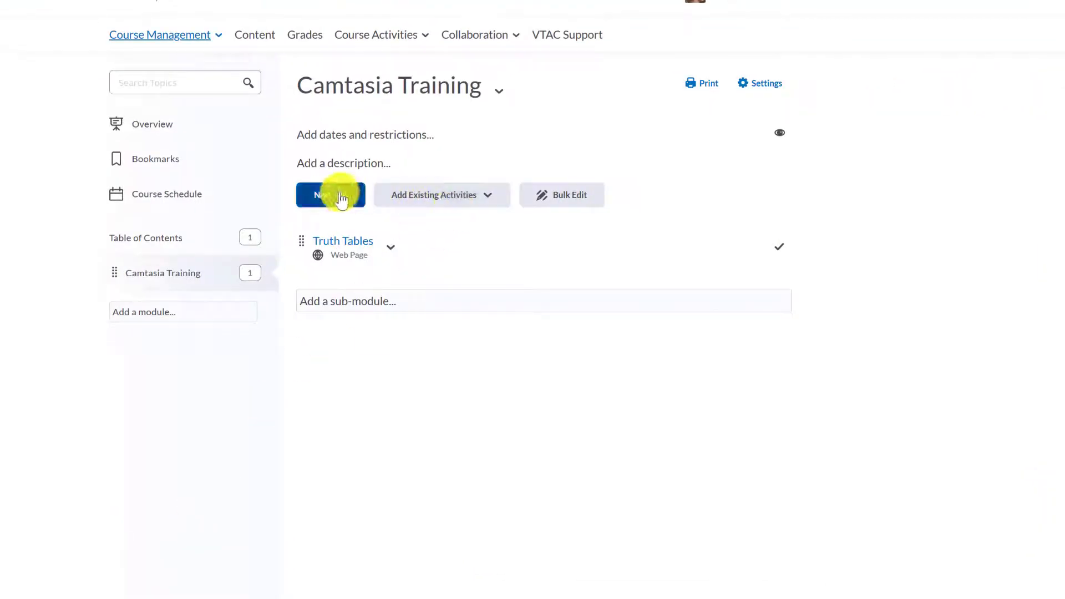
click(493, 199)
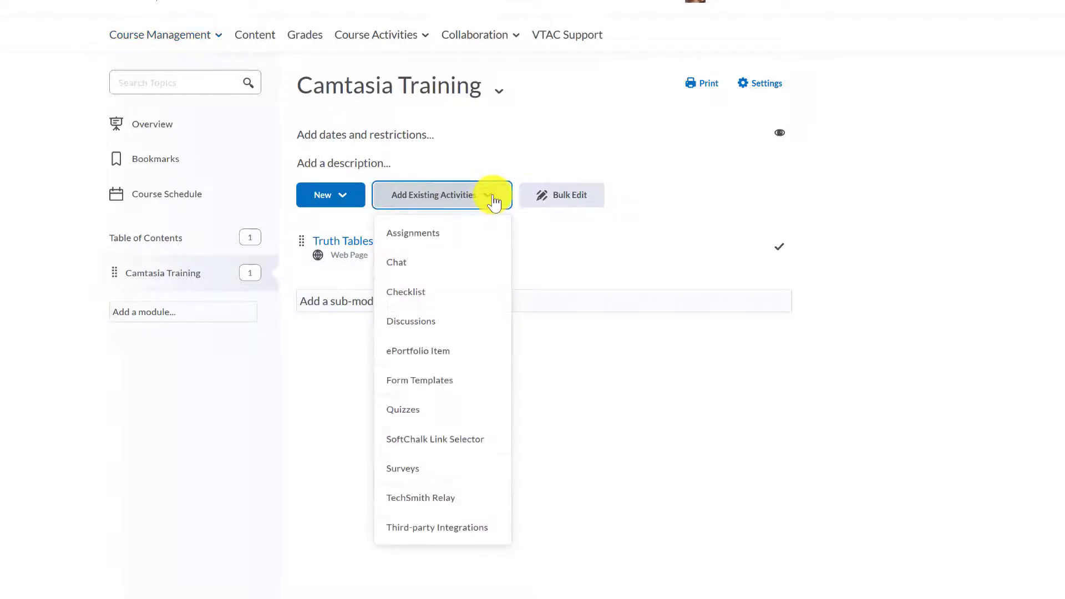
click(446, 506)
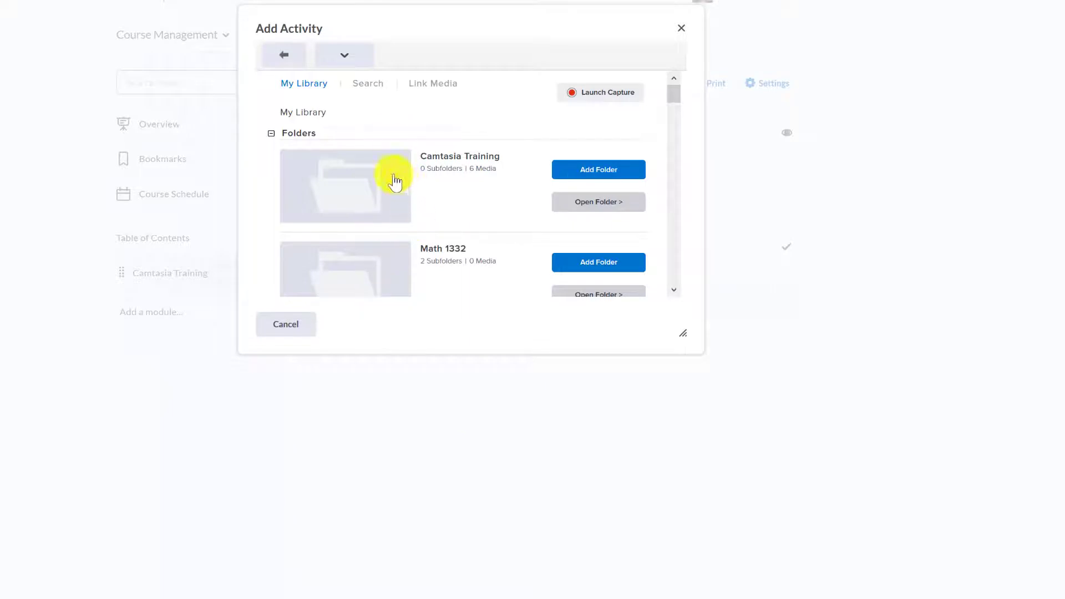
scroll(573, 233, down, 5)
scroll(580, 219, up, 5)
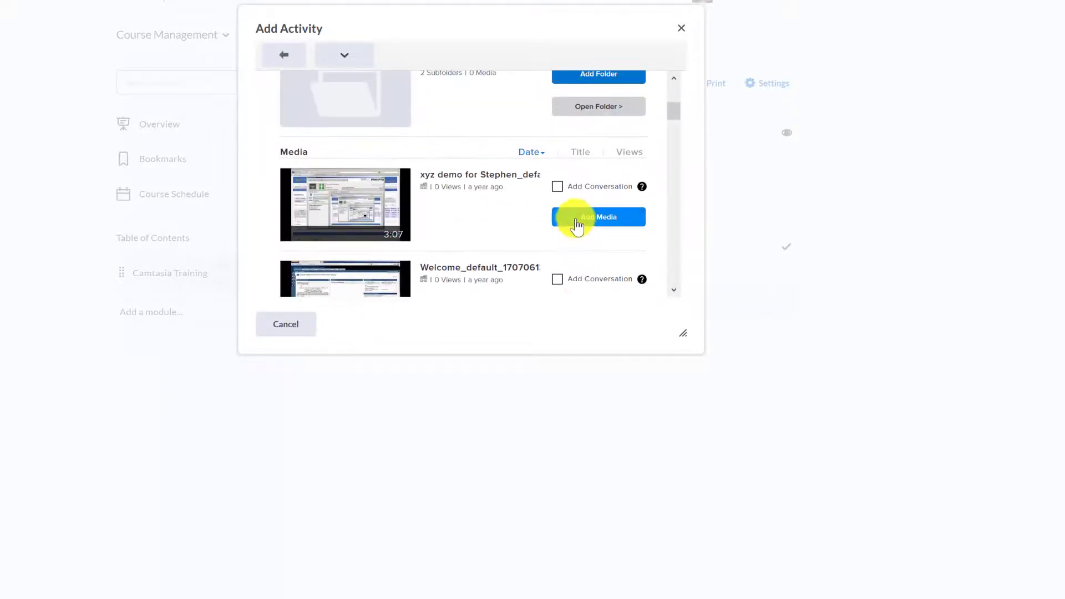
scroll(581, 239, down, 1)
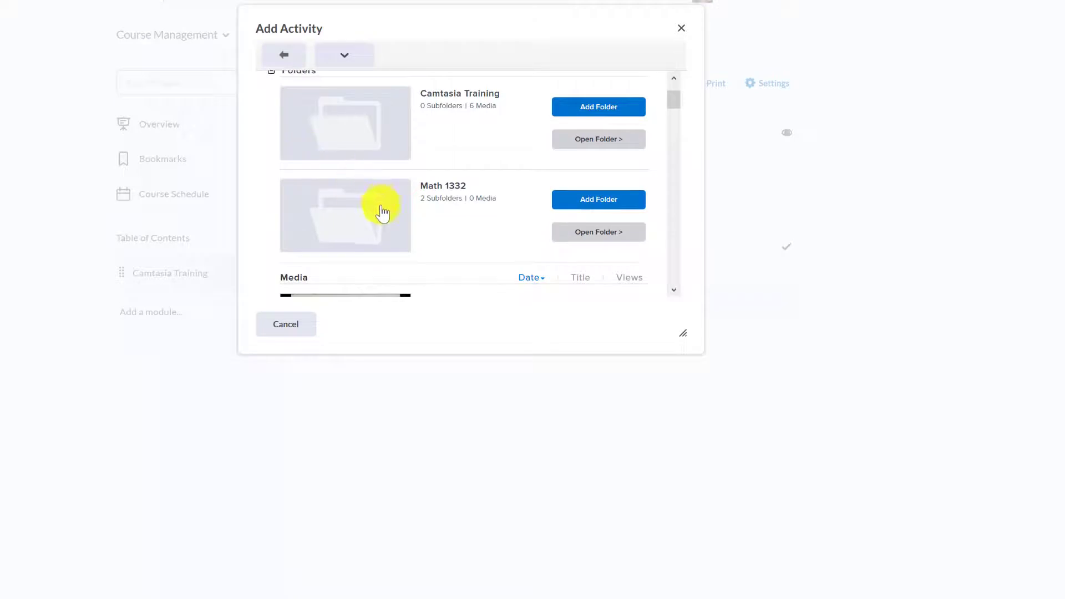
click(631, 237)
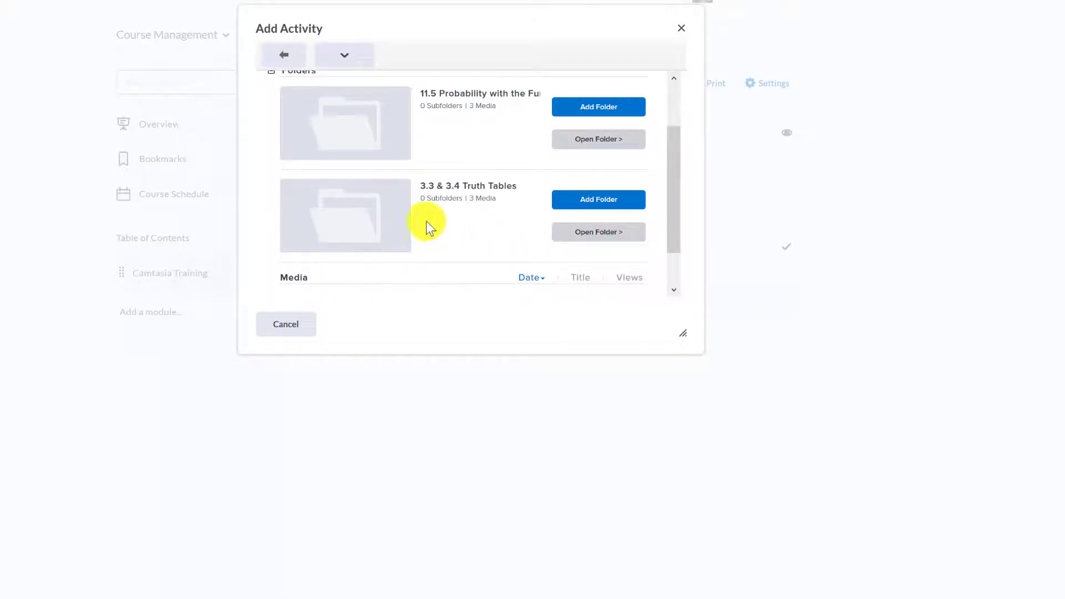
click(602, 207)
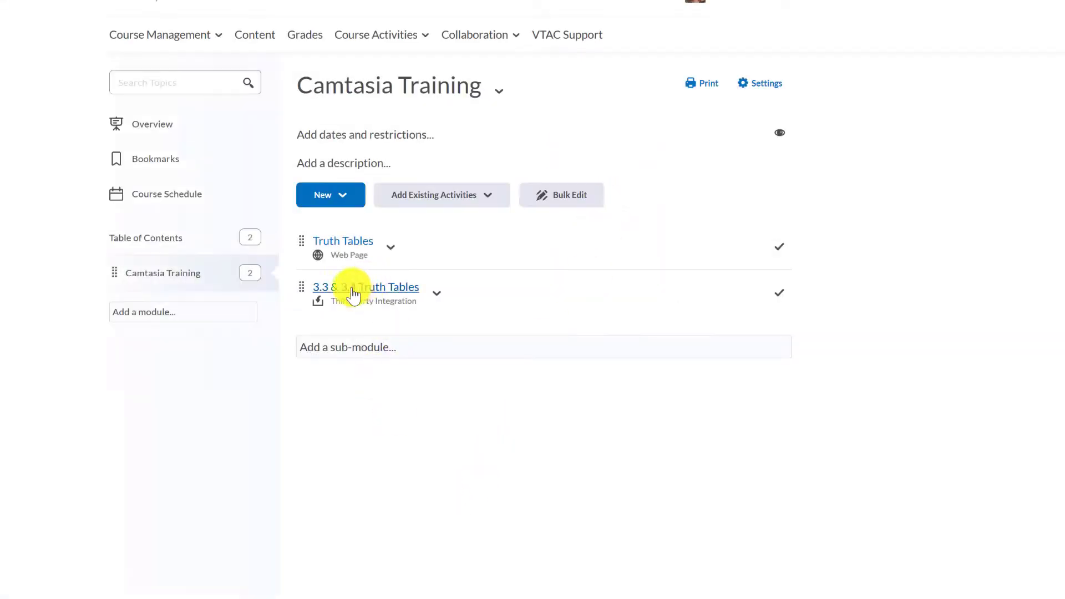
Add the video 1332 3.3 3.4 Part 3.mp4 from TechSmith Relay's Math 1332 > 3.3 & 3.4 Truth Tables folder, declining grade reporting
click(490, 193)
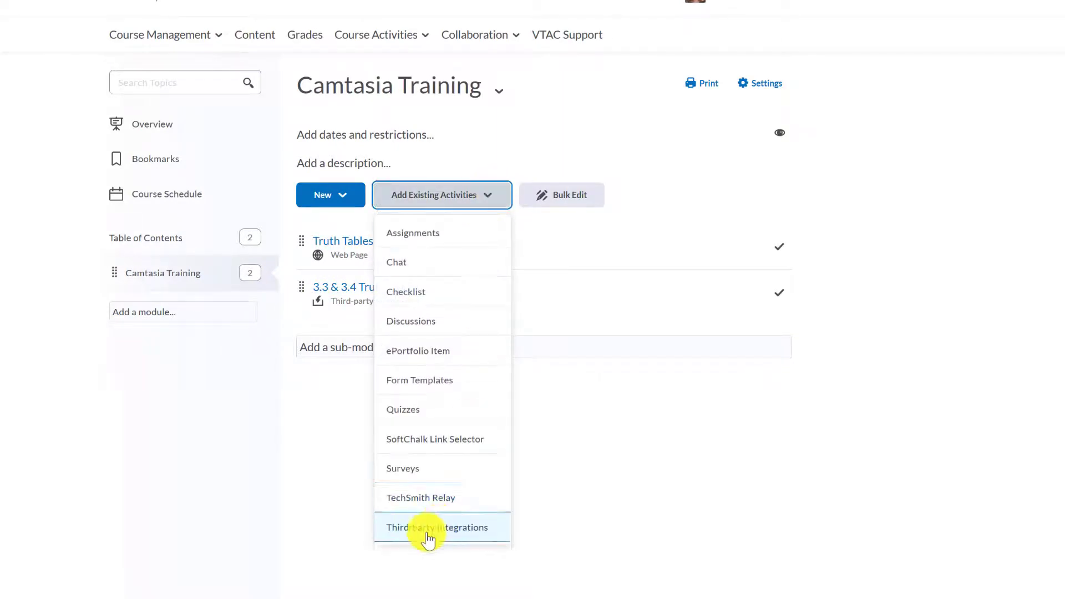
click(411, 499)
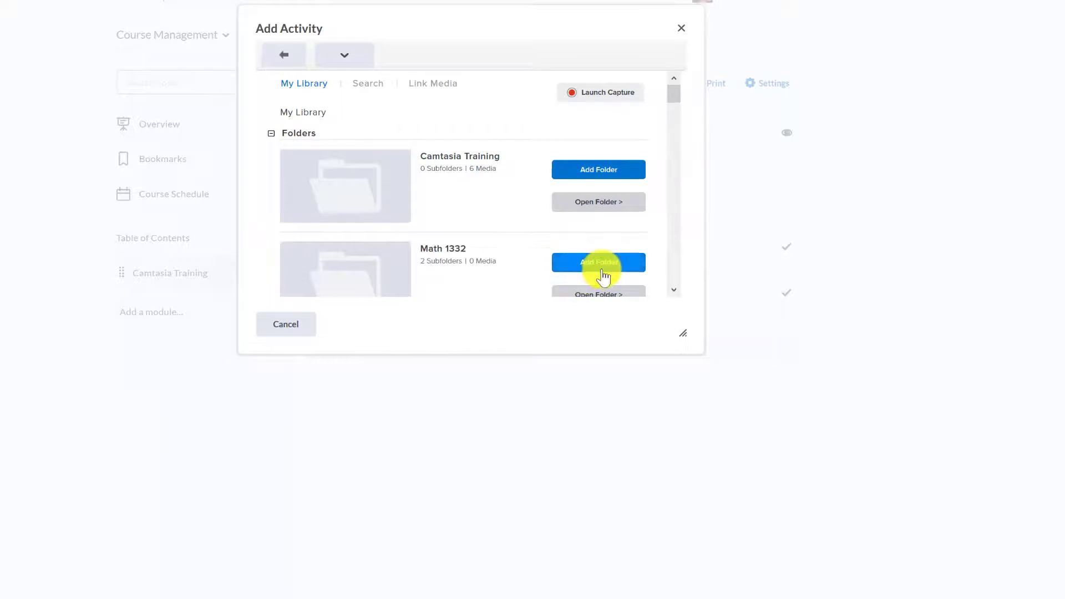
click(603, 294)
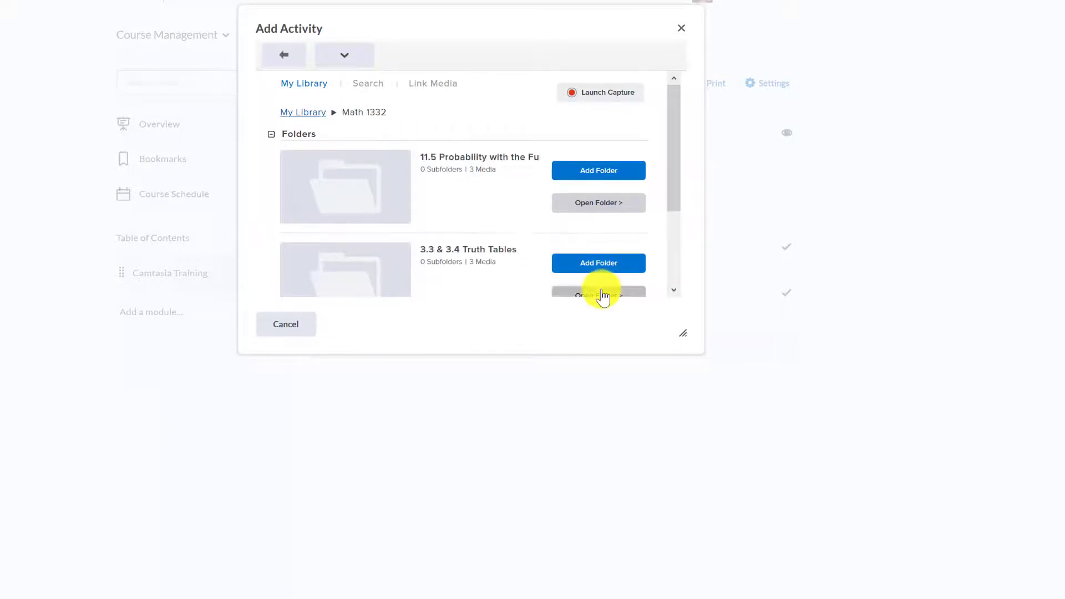
click(604, 294)
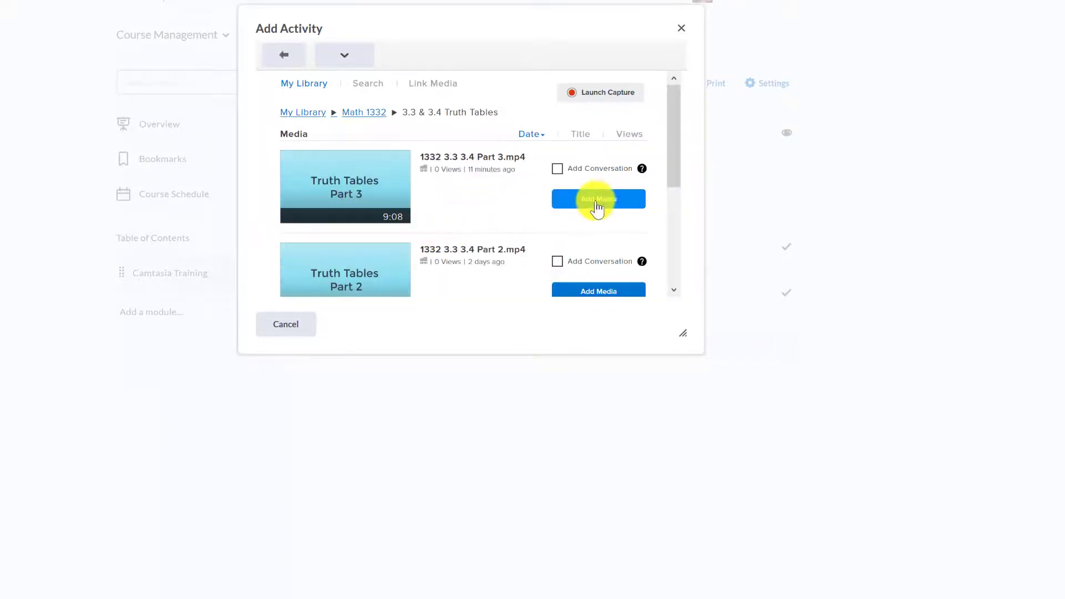
click(599, 201)
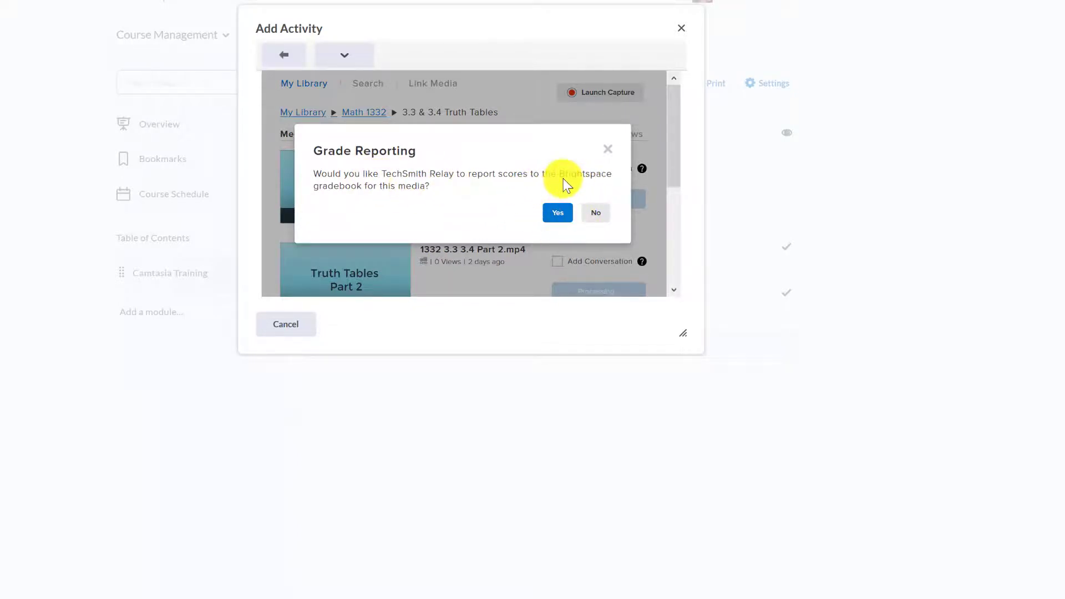
click(605, 219)
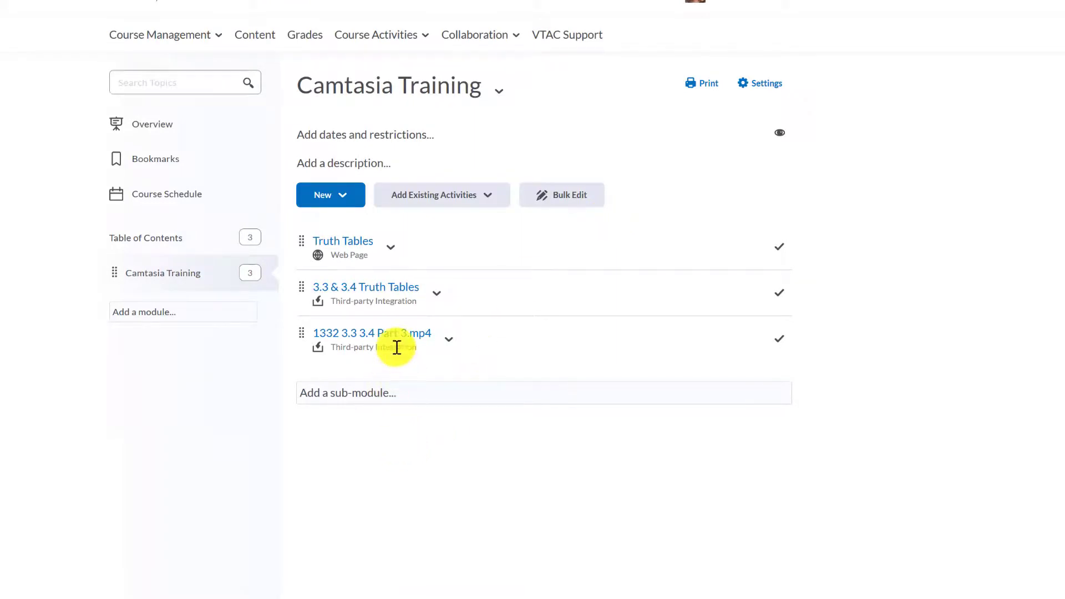
Review the embedded videos on the Truth Tables web page and return to the Camtasia Training module
click(333, 244)
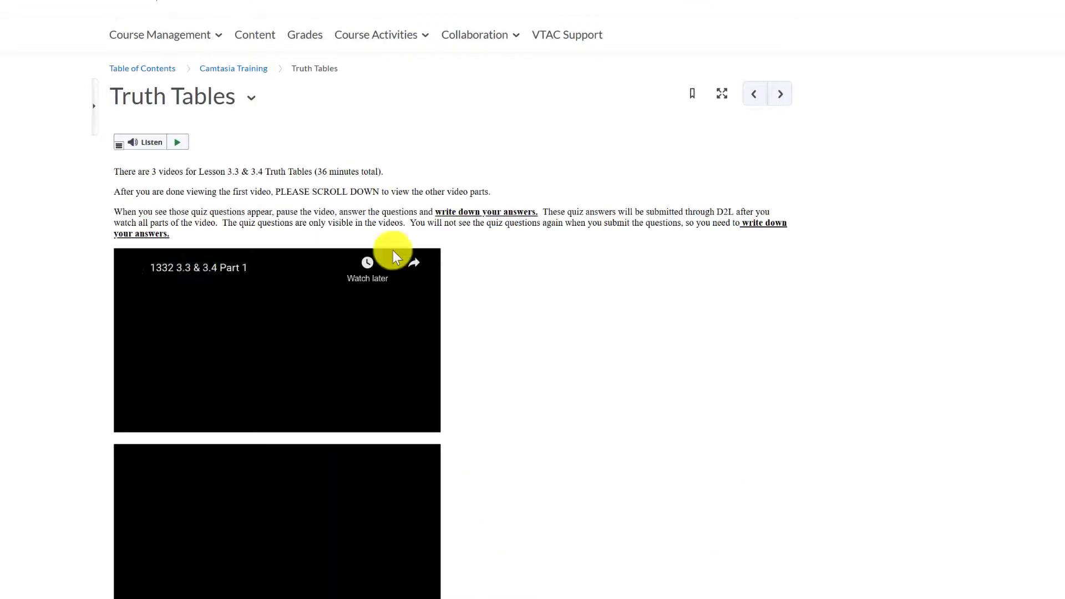
scroll(242, 585, down, 7)
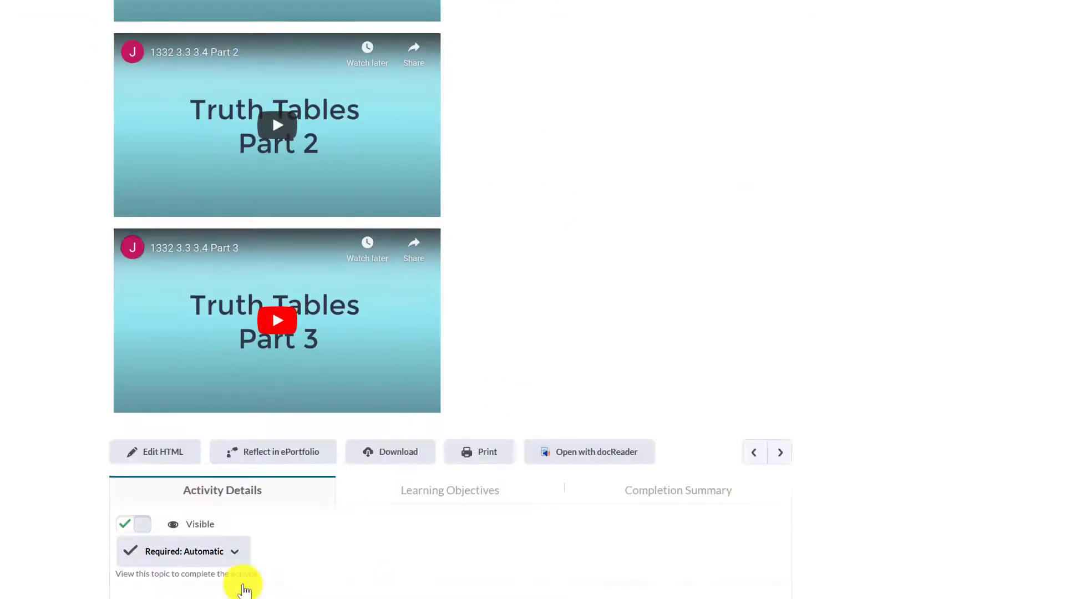
scroll(245, 583, up, 7)
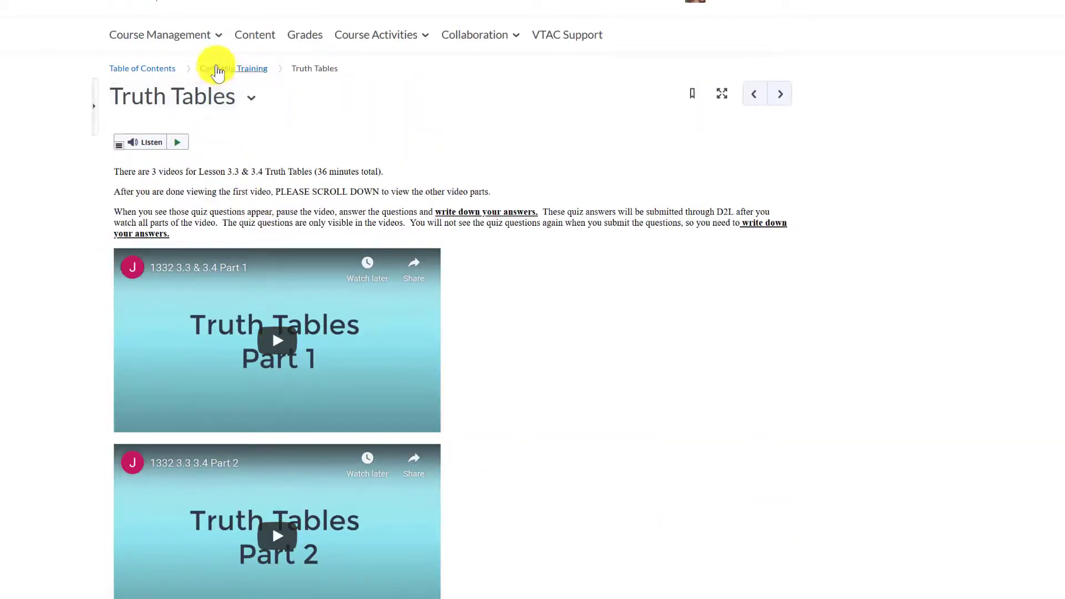
click(217, 68)
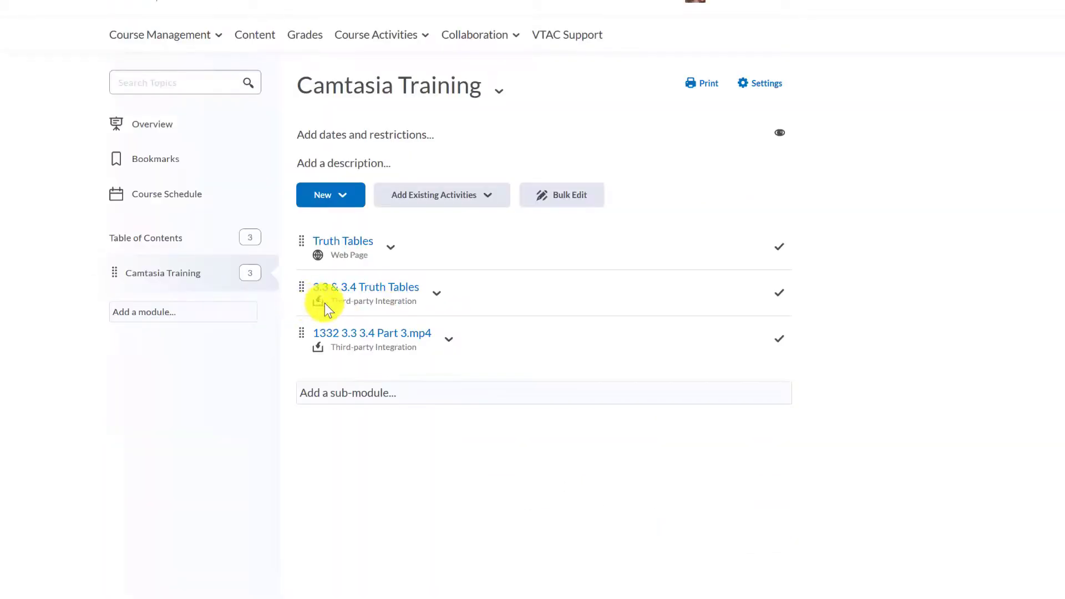
Open the 3.3 & 3.4 Truth Tables topic, test playback of its Part 3 video, and return to the Camtasia Training module
click(396, 294)
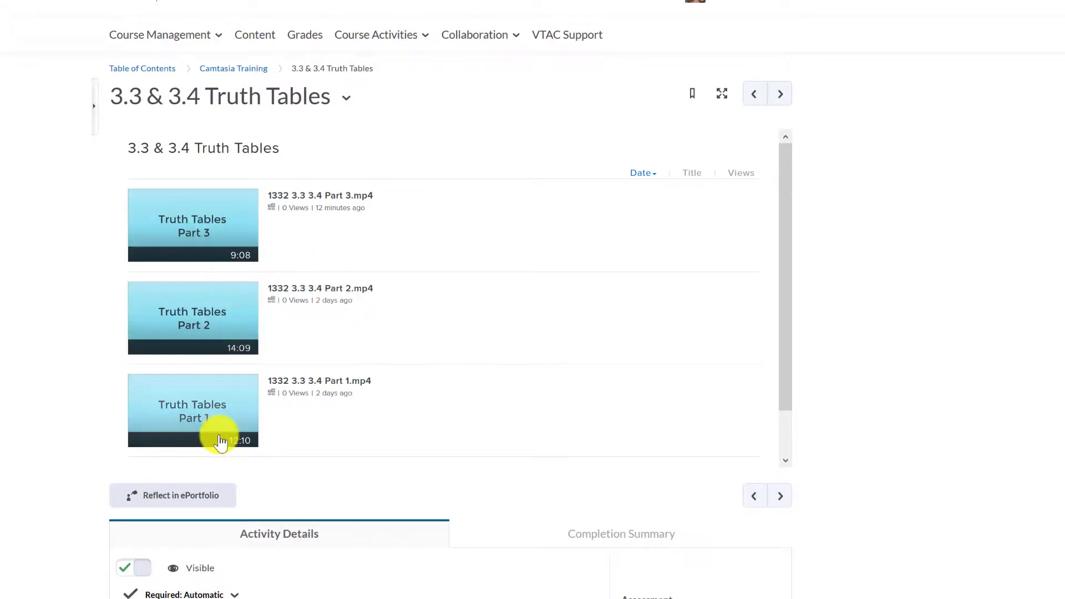
click(203, 211)
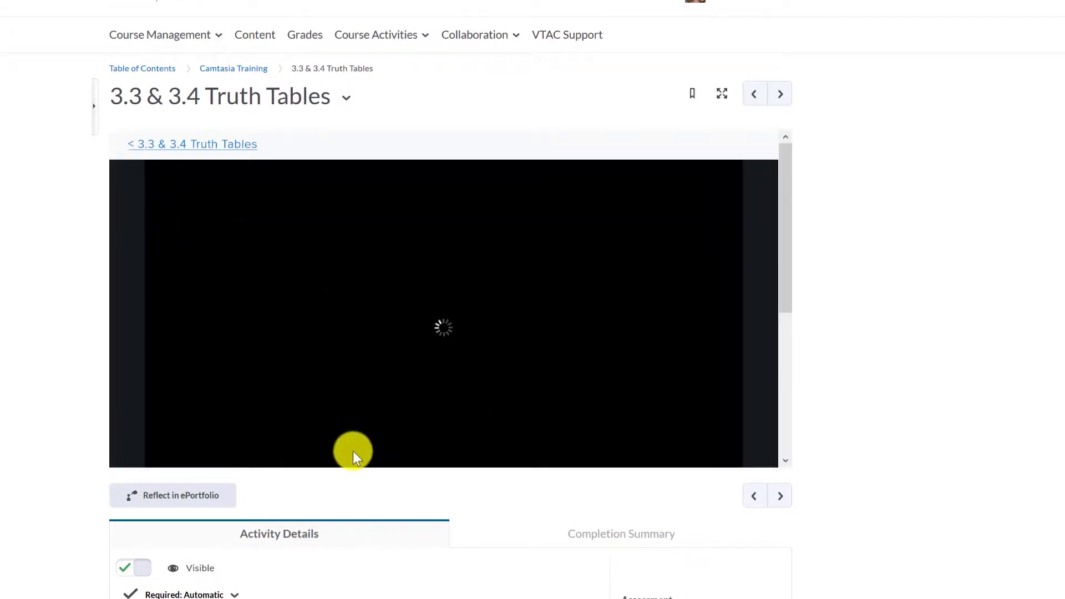
drag(784, 188, 785, 223)
click(442, 205)
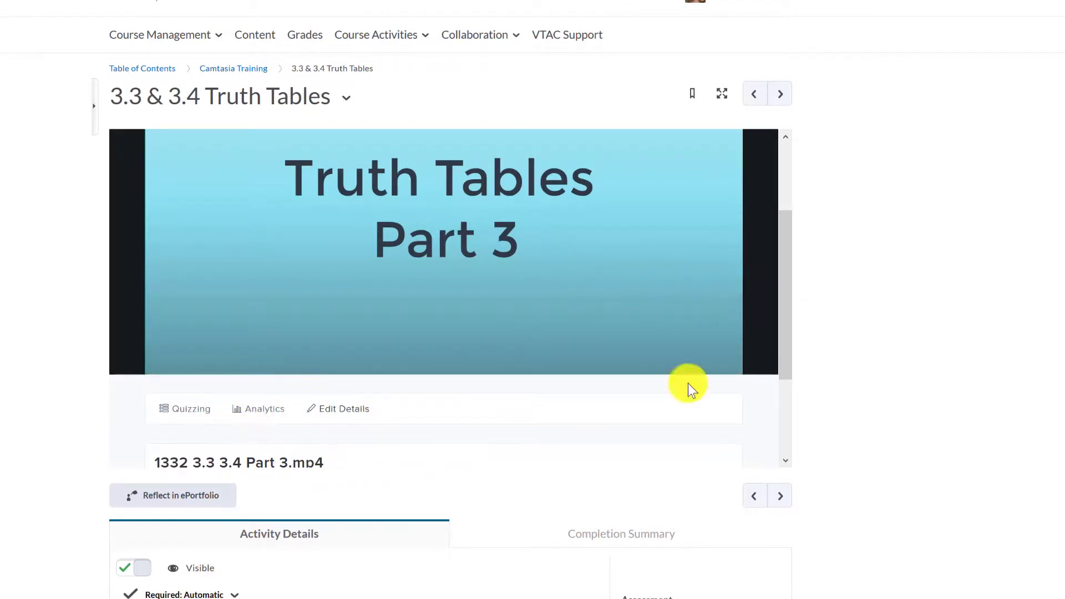
drag(785, 311, 782, 283)
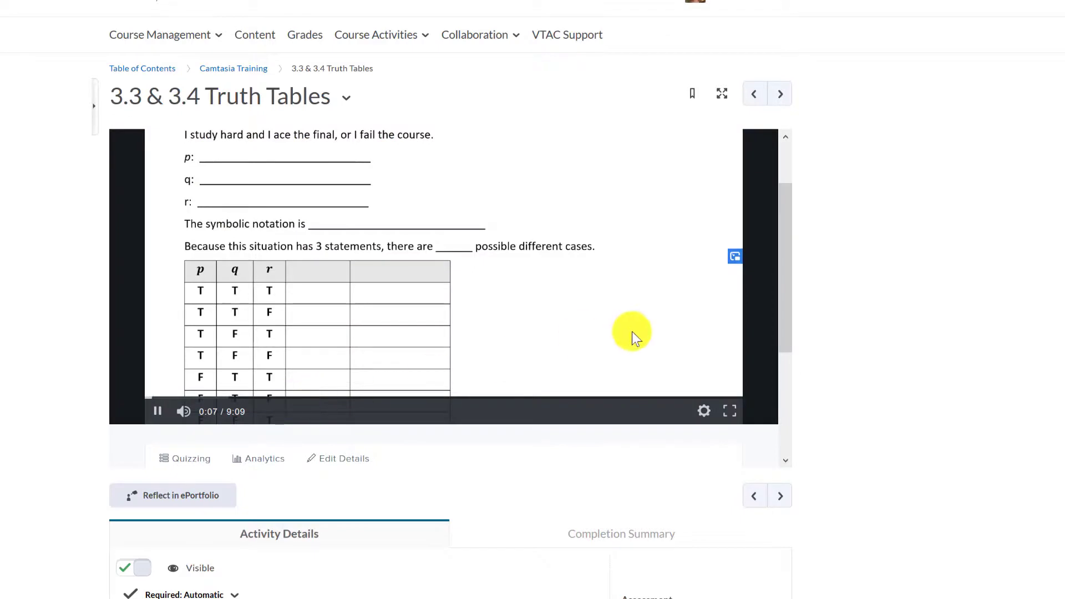
scroll(224, 408, up, 2)
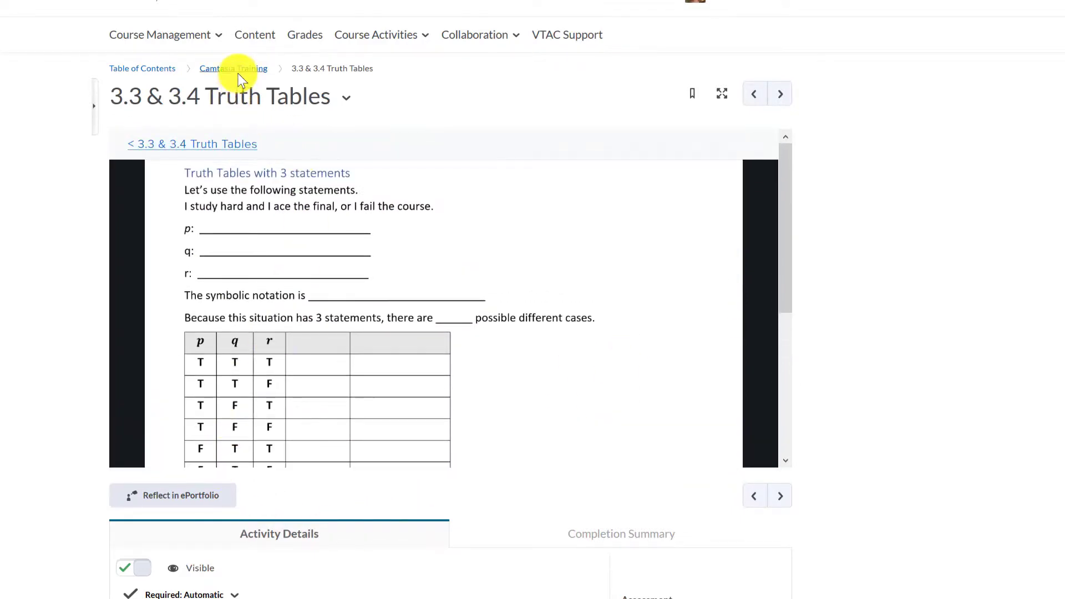
click(239, 78)
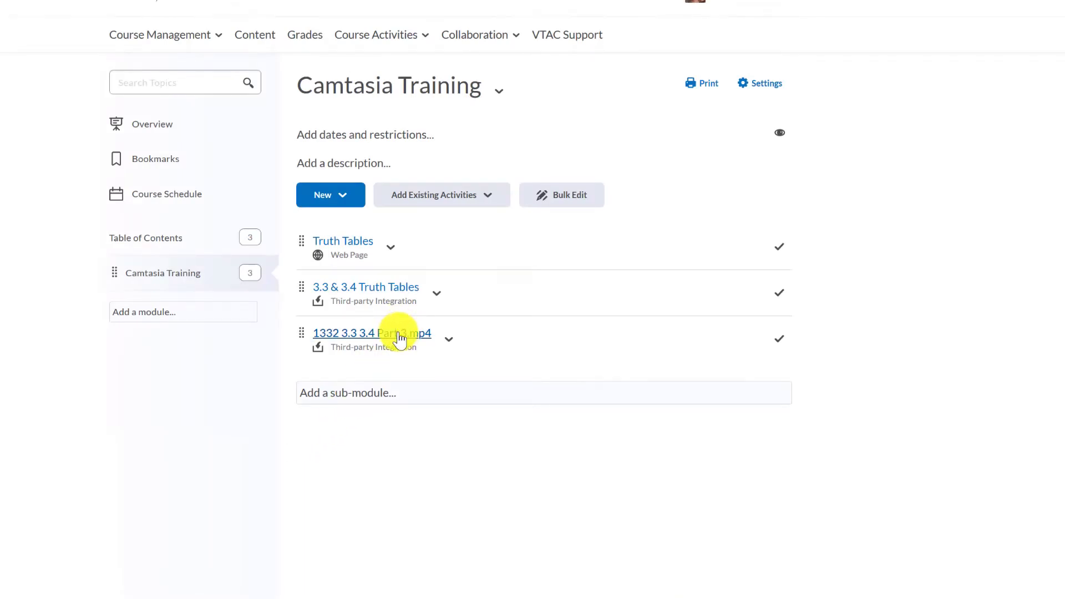
View the 1332 3.3 3.4 Part 3.mp4 topic with its player and media details, and return to the Camtasia Training module
click(396, 334)
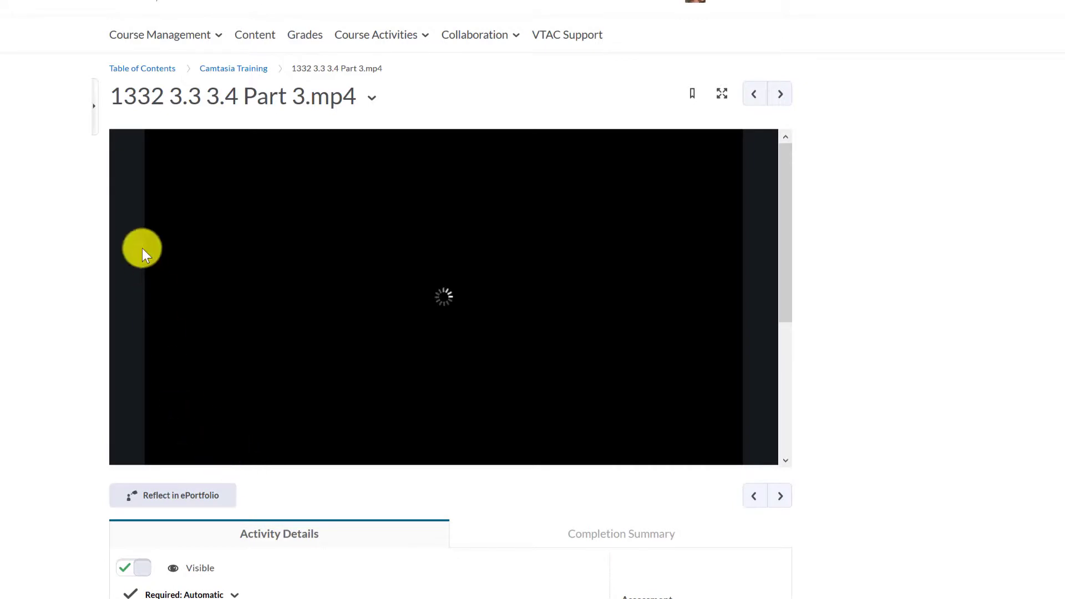
scroll(329, 382, down, 4)
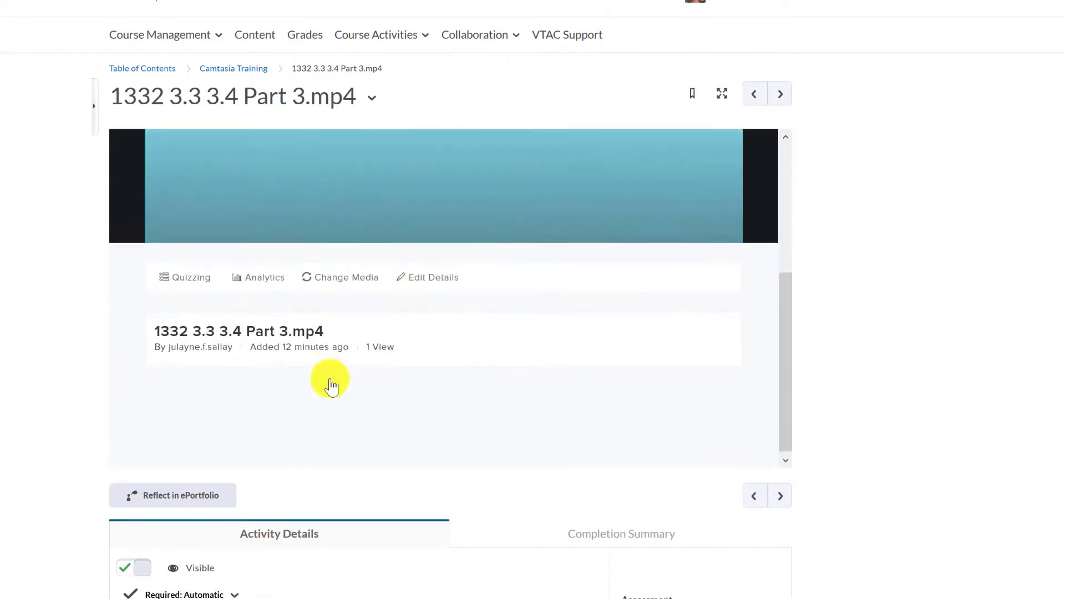
scroll(332, 383, up, 4)
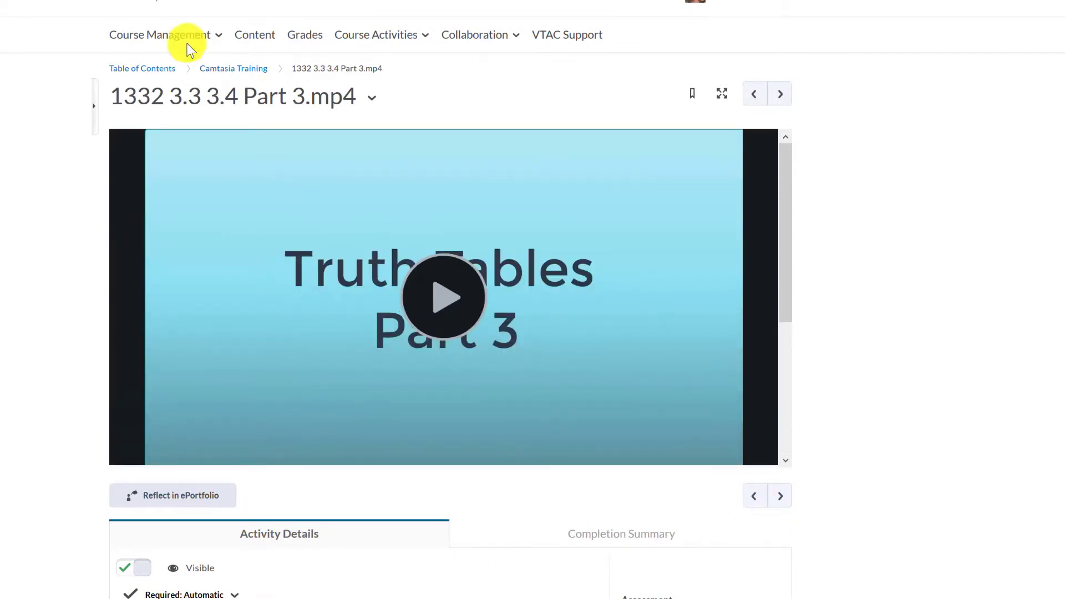
click(216, 71)
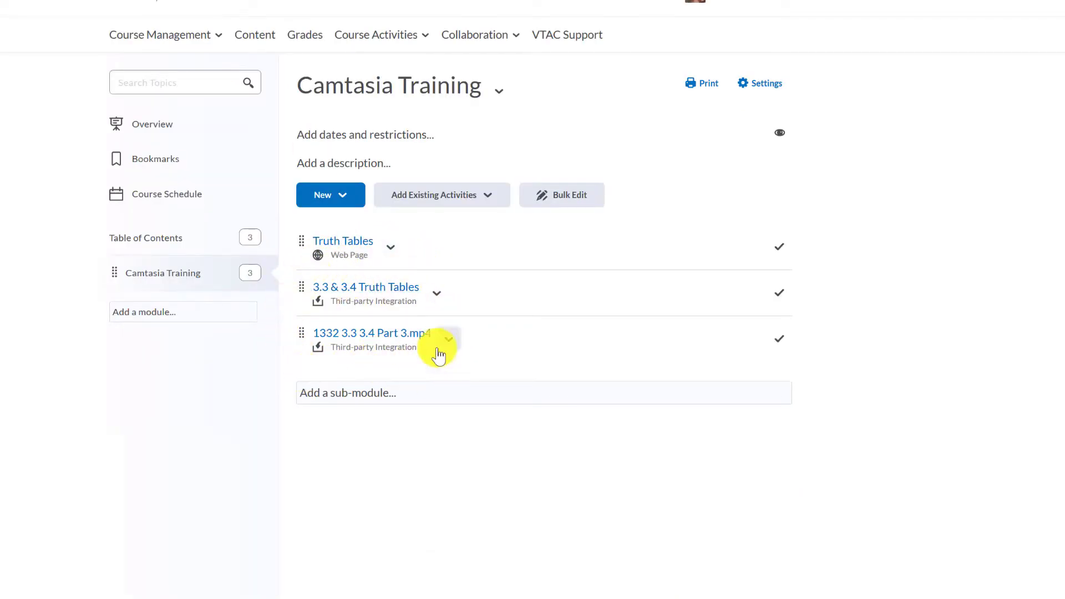
Open the in-place properties of the 3.3 & 3.4 Truth Tables and 1332 3.3 3.4 Part 3.mp4 topics
click(437, 295)
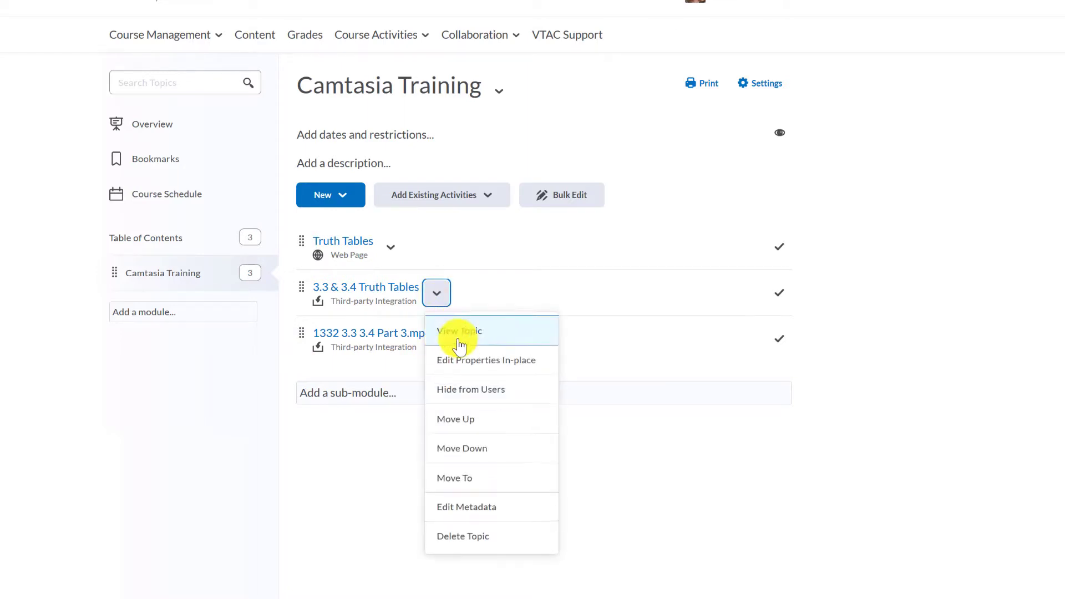
click(472, 360)
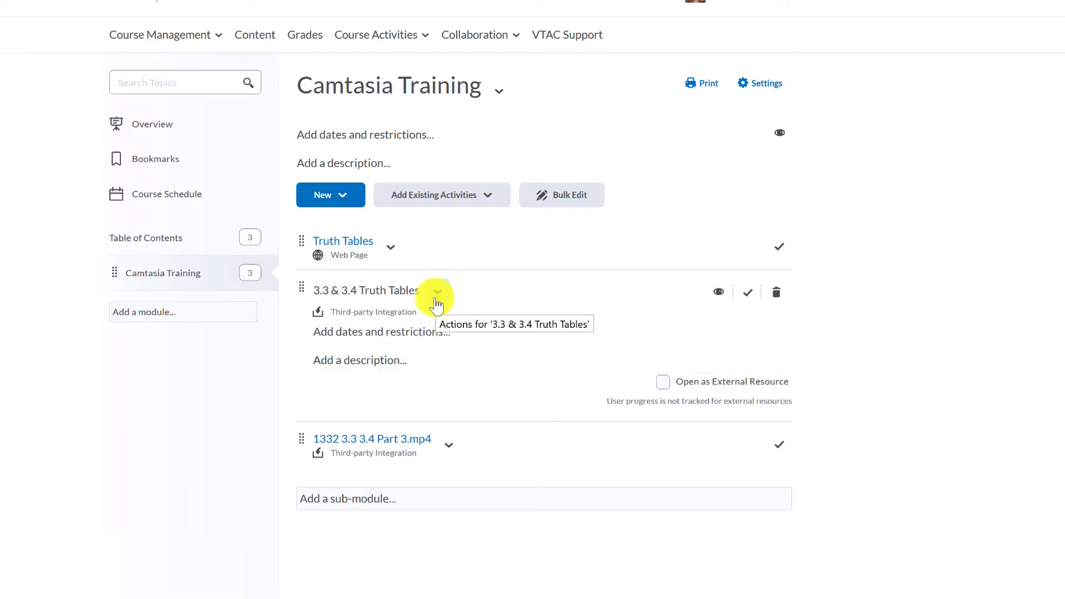
click(449, 447)
click(525, 266)
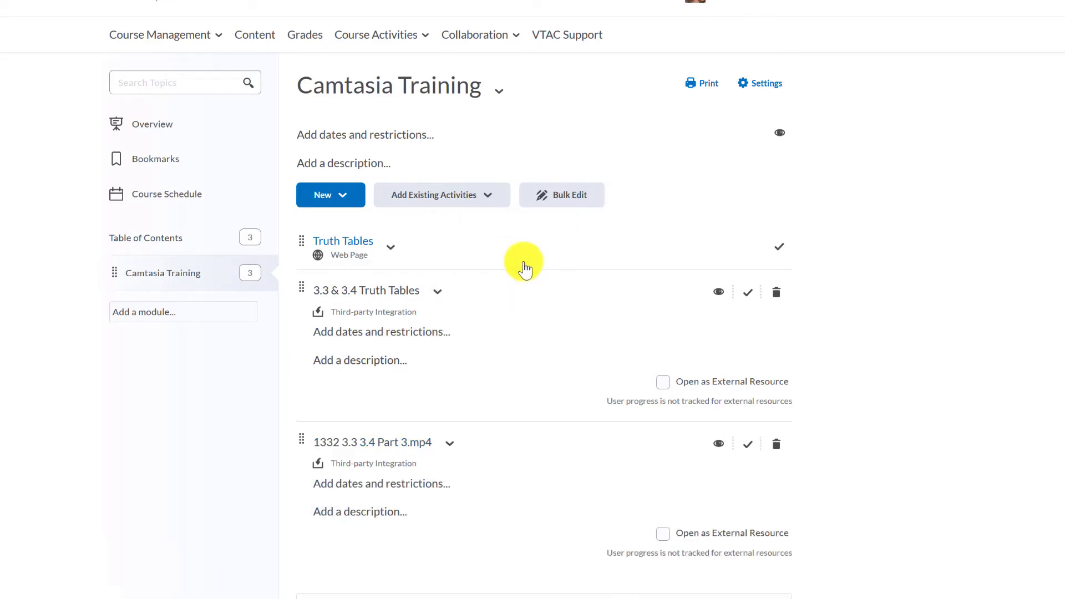